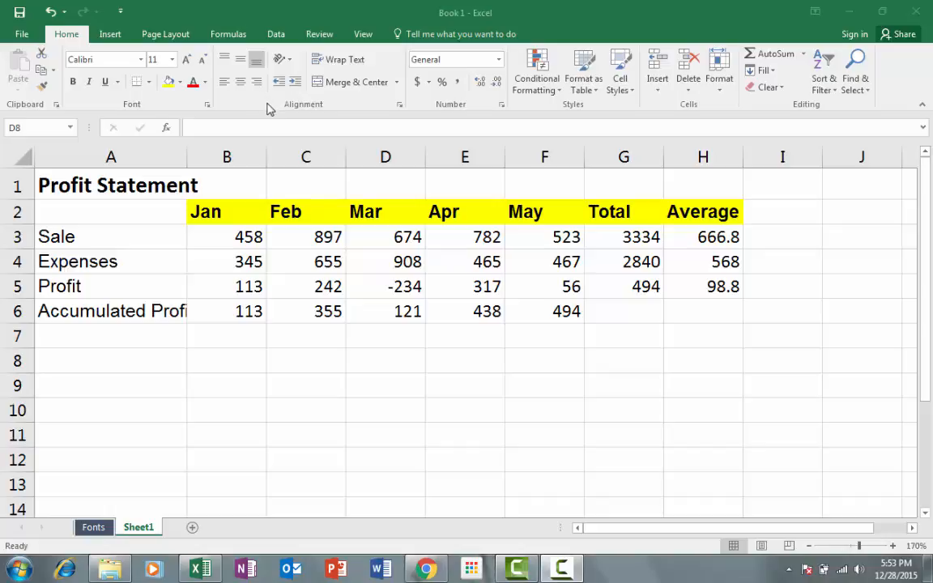
- Switch the figures in B3:F6 through left and centre alignment, ending with right alignment
click(243, 236)
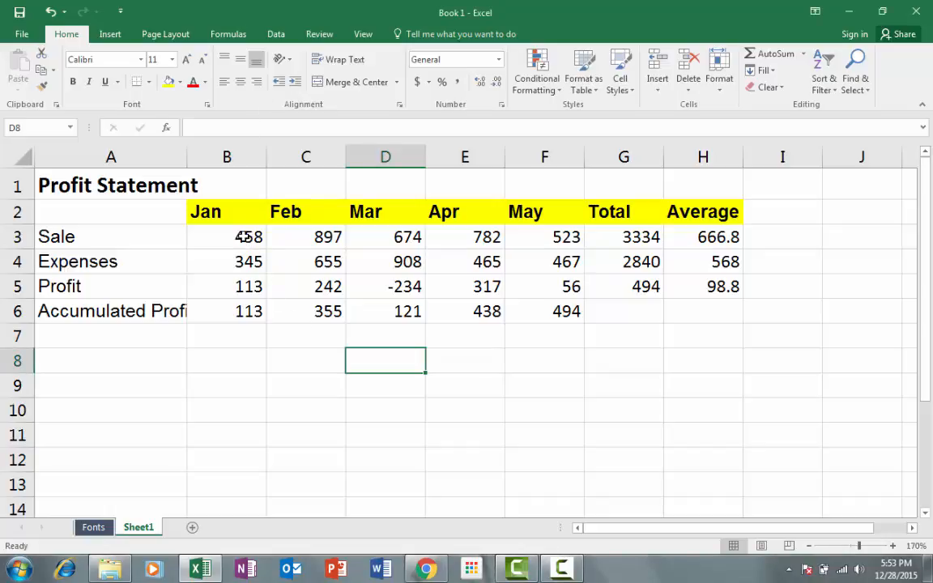
drag(244, 237, 550, 306)
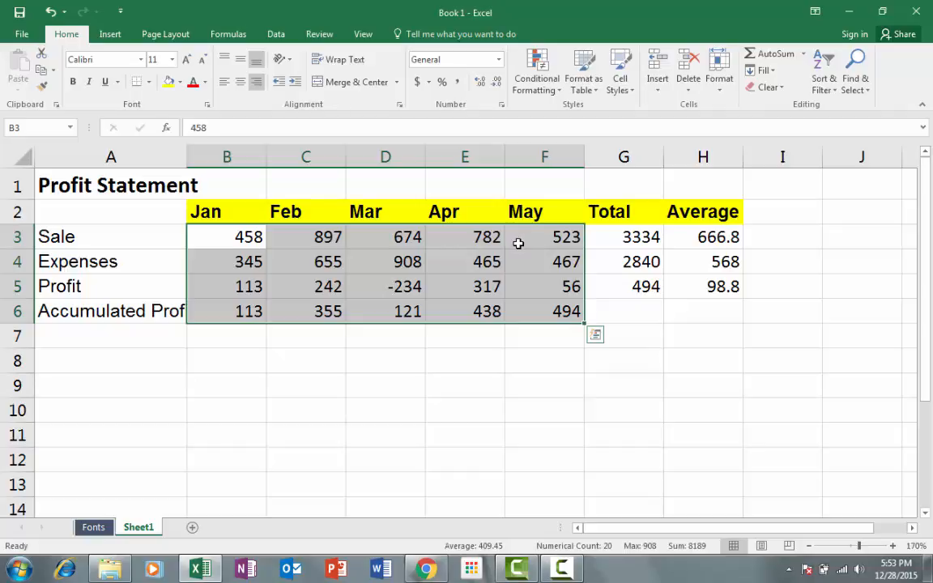
click(224, 83)
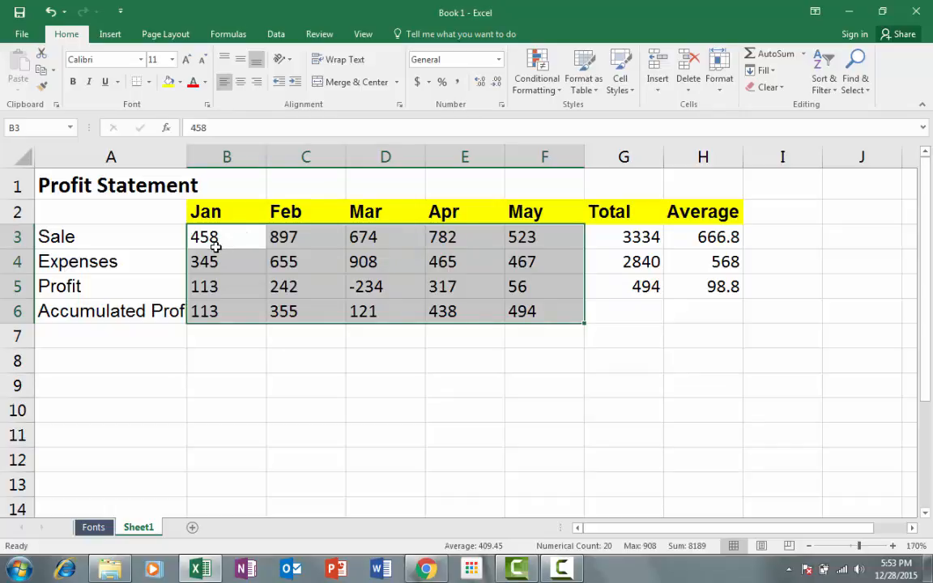
click(241, 84)
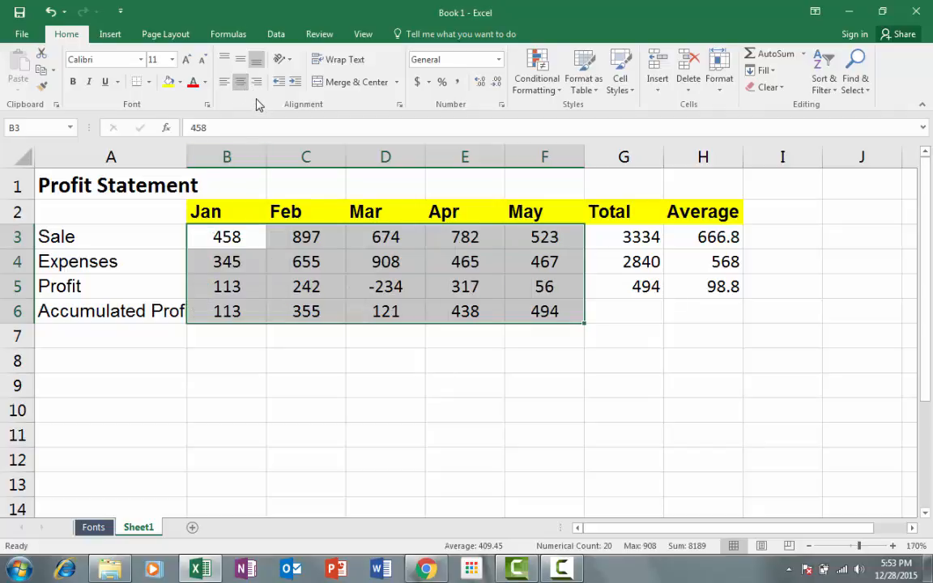
click(256, 83)
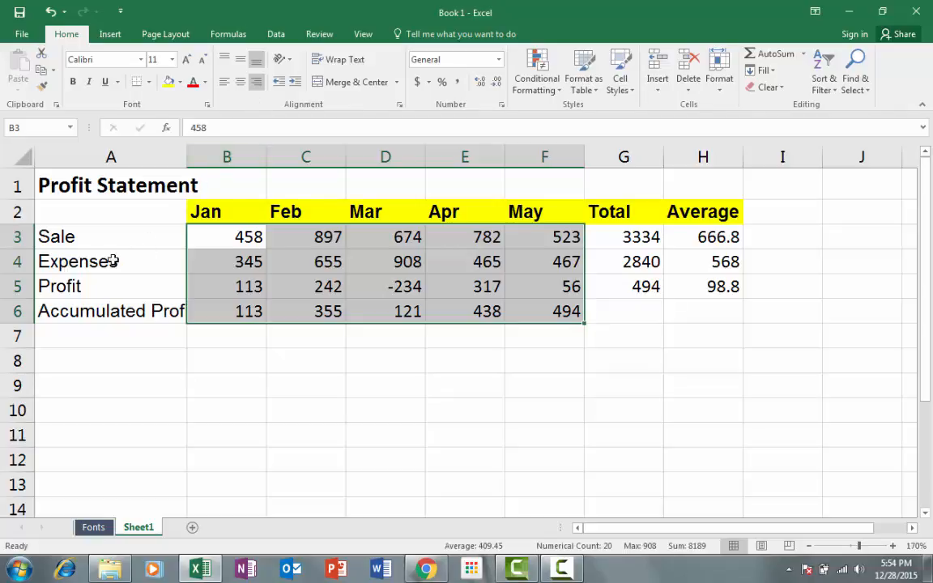
- Increase the height of the Sale row, row 3, to about one and a half times its size
drag(22, 248, 22, 263)
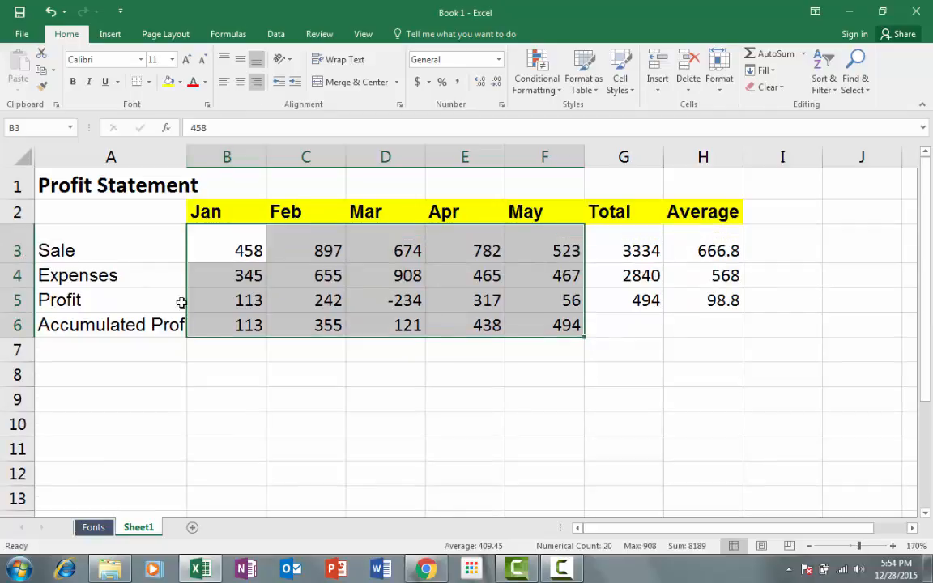
click(113, 254)
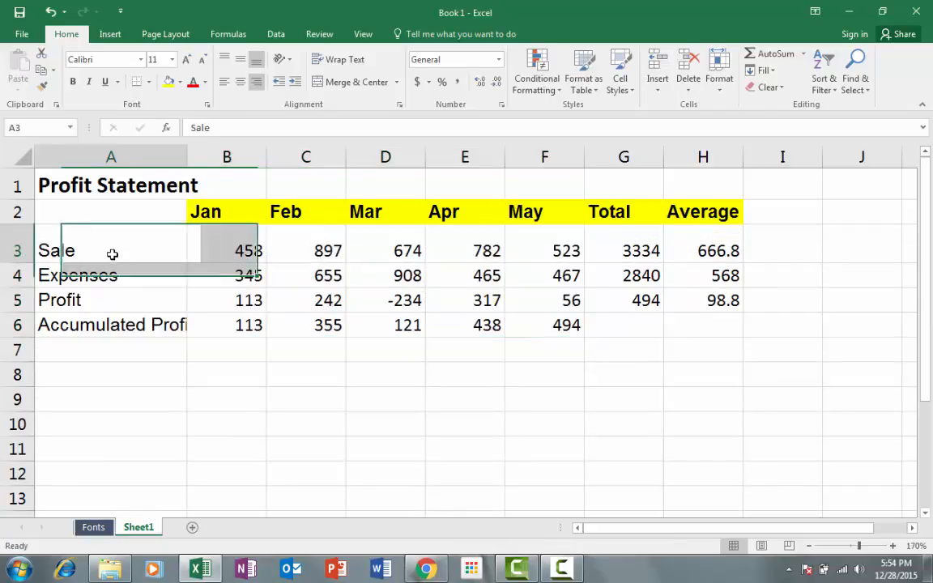
click(227, 250)
click(146, 255)
click(231, 256)
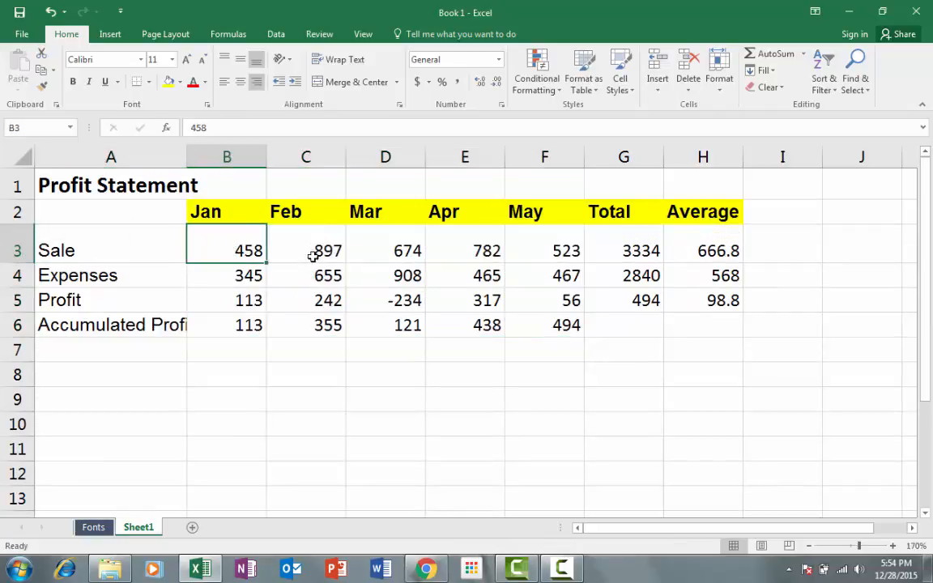
click(312, 256)
click(413, 246)
click(487, 253)
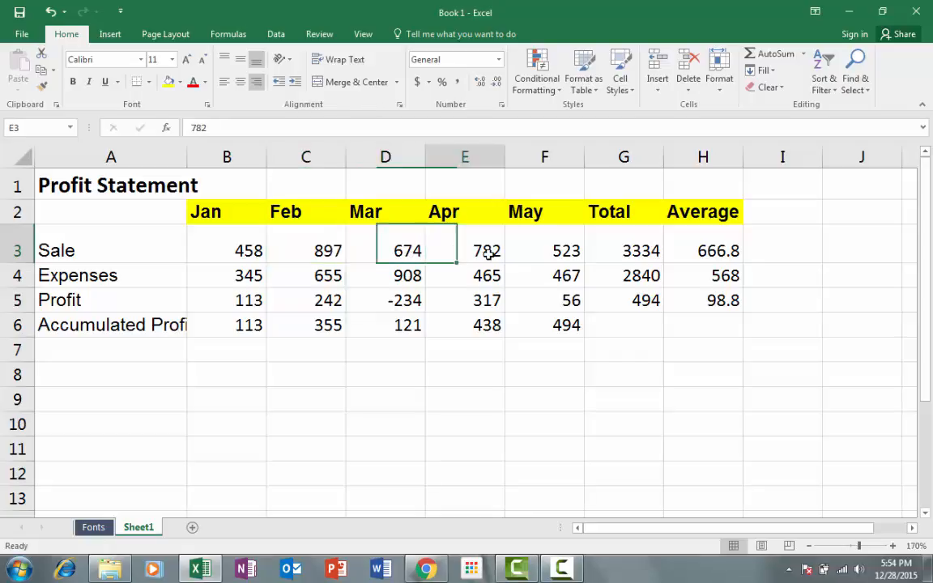
click(534, 258)
click(648, 252)
click(678, 251)
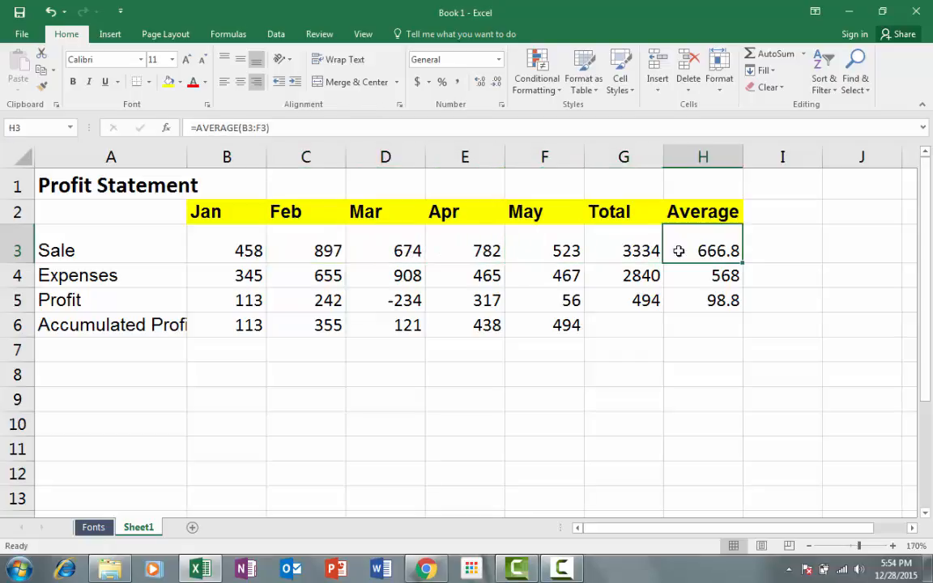
click(623, 252)
- Middle-align the May sale value in F3 vertically, and apply the same vertical alignment to all of row 3
click(563, 250)
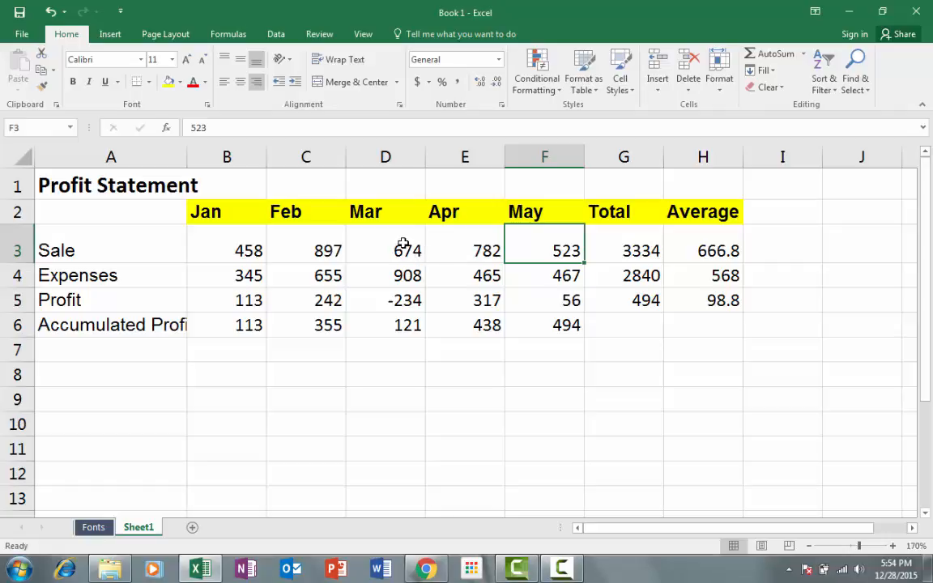
click(240, 65)
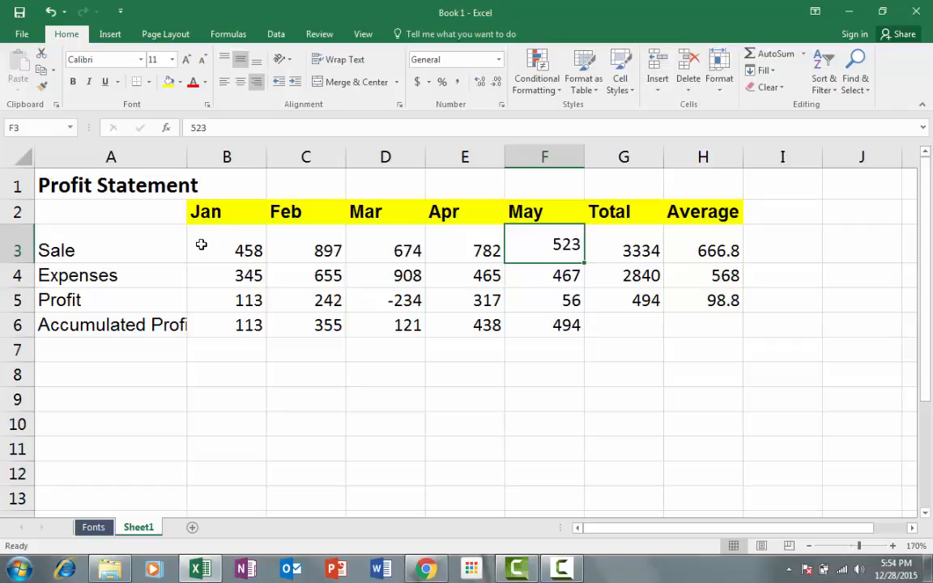
click(17, 242)
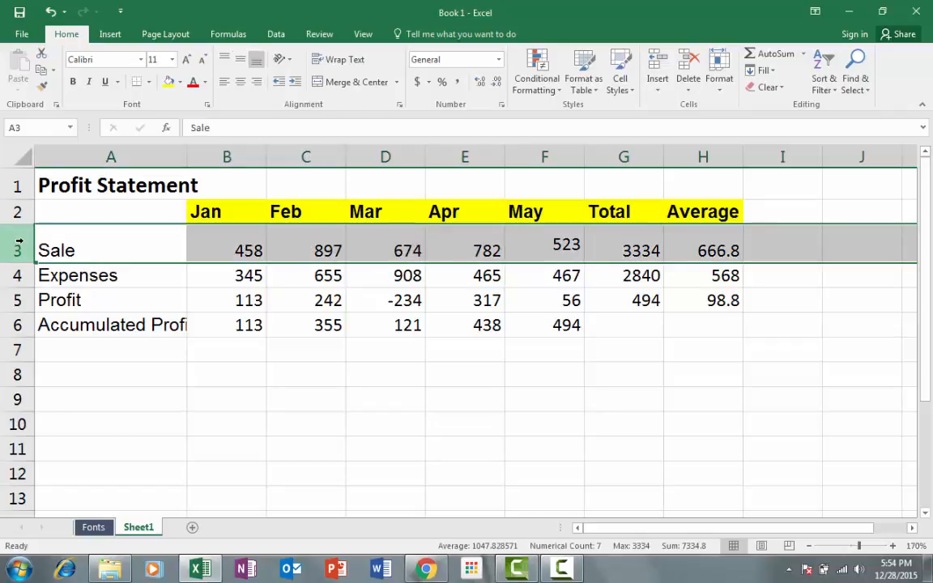
click(239, 62)
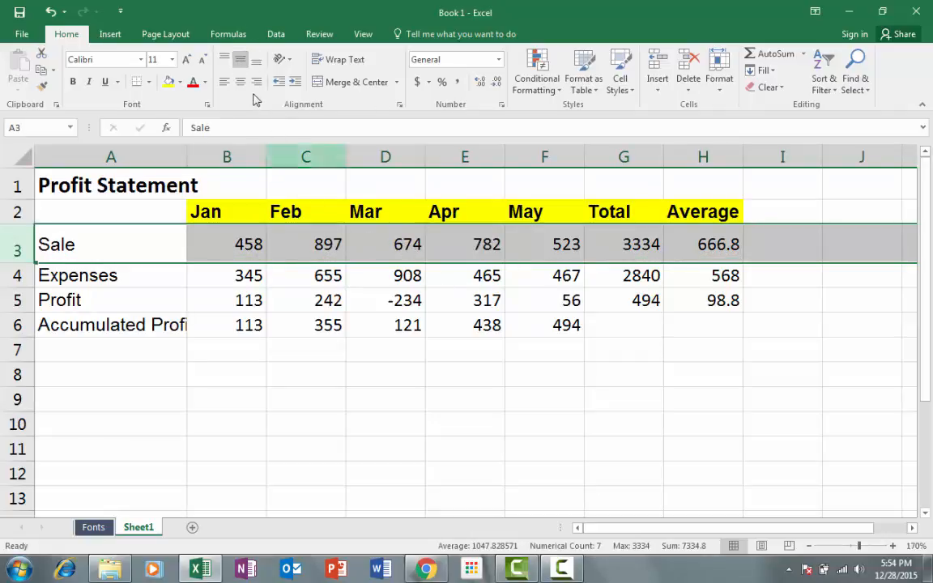
- Switch row 3 from top to bottom vertical alignment and reduce its height to match the neighbouring rows
click(225, 65)
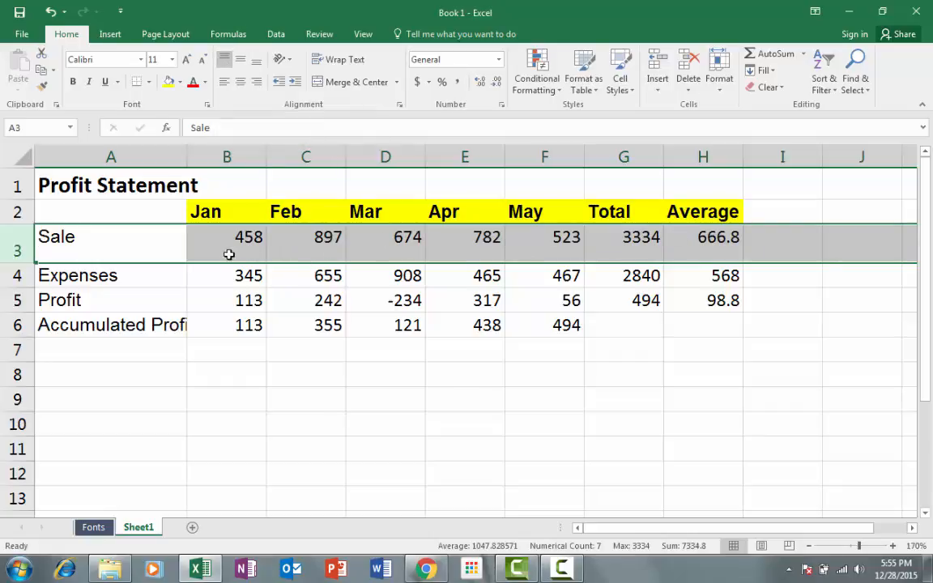
click(256, 65)
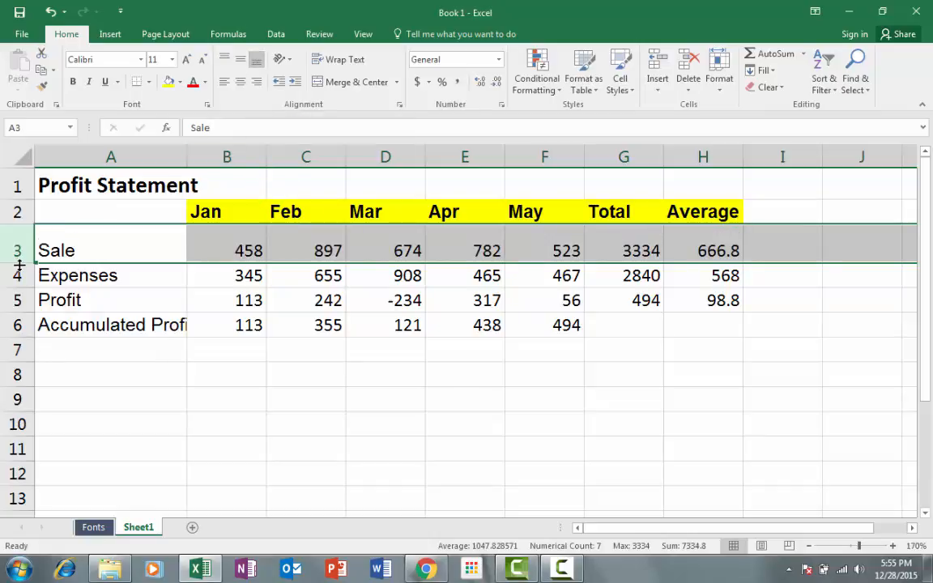
drag(19, 263, 19, 247)
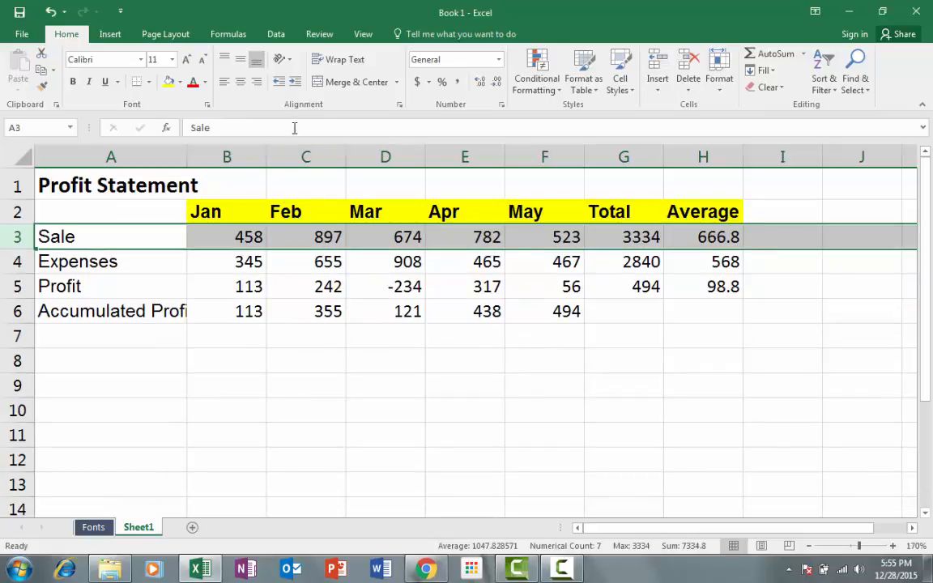
- Apply the Vertical Text orientation to row 3, and remove it again
click(290, 59)
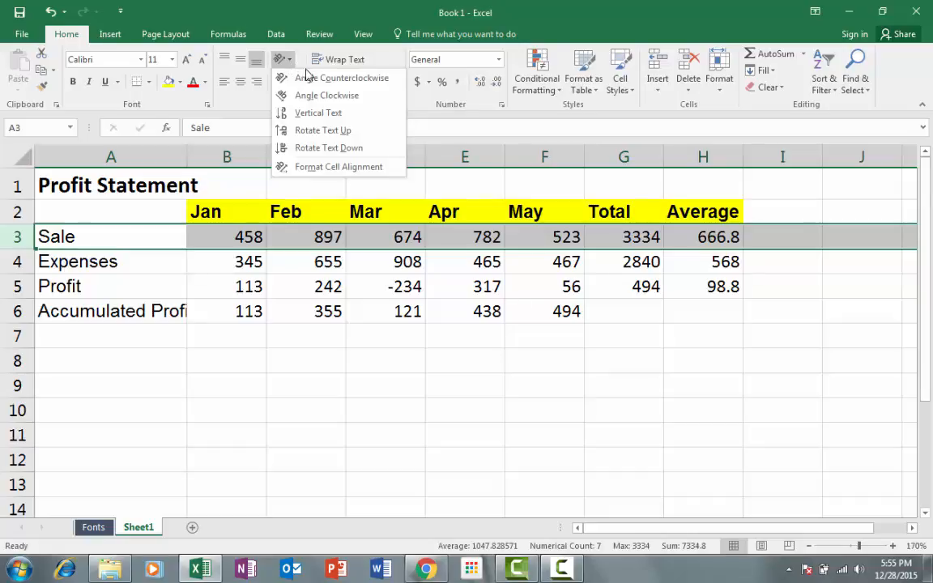
click(320, 114)
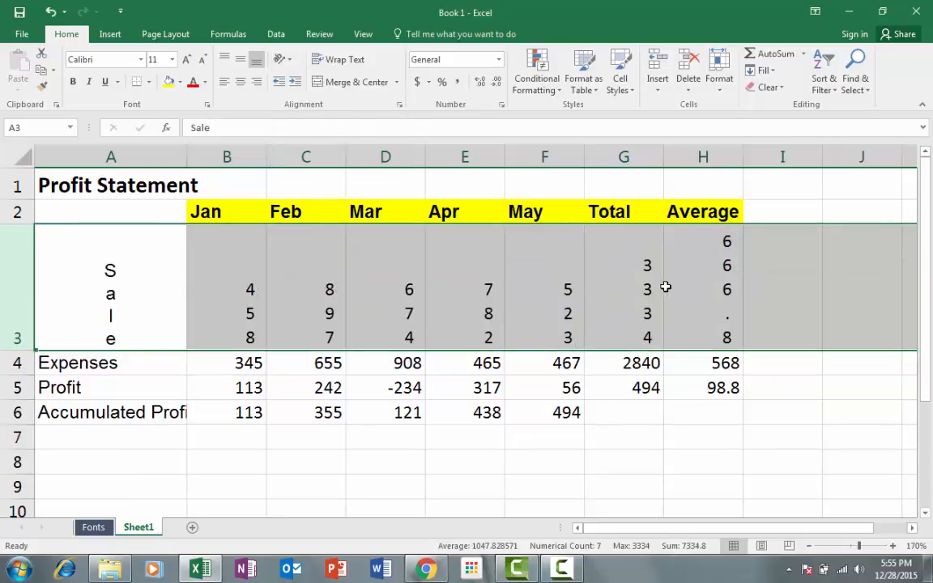
click(289, 63)
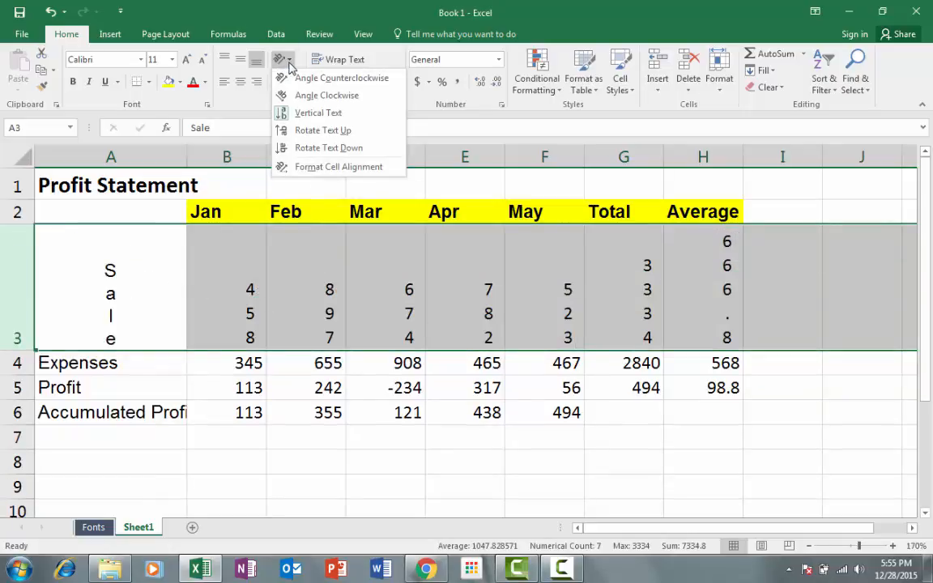
click(283, 114)
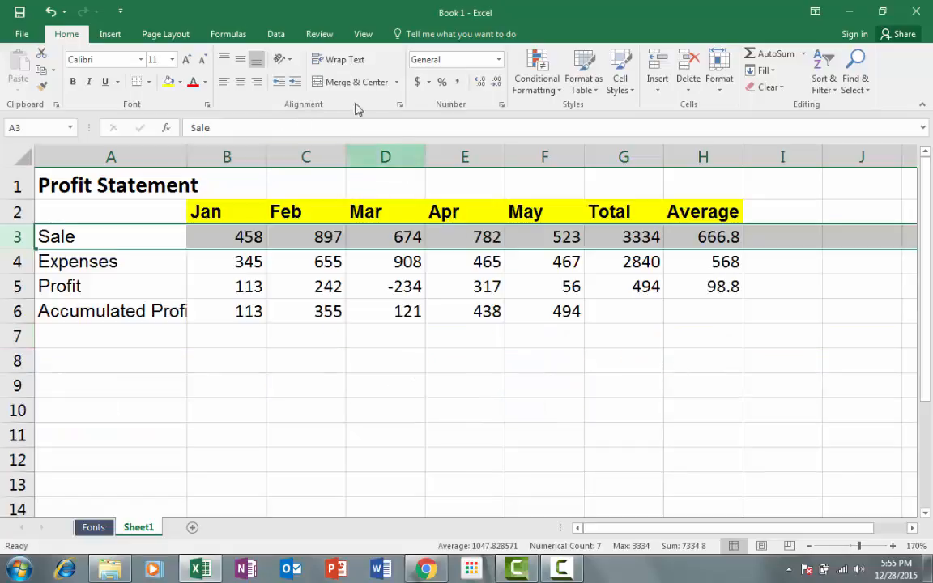
- Apply the Rotate Text Up orientation to row 3, and turn it back to horizontal
click(288, 60)
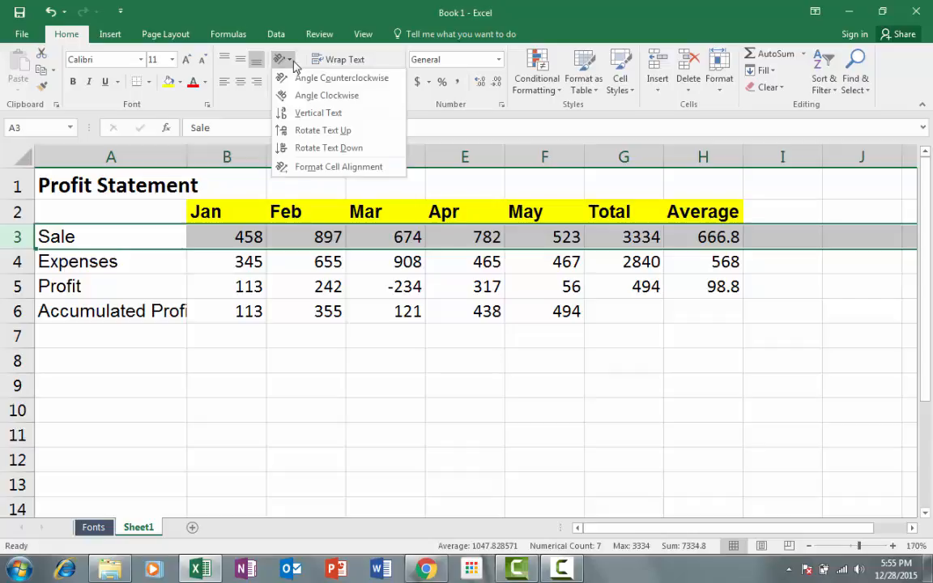
click(334, 136)
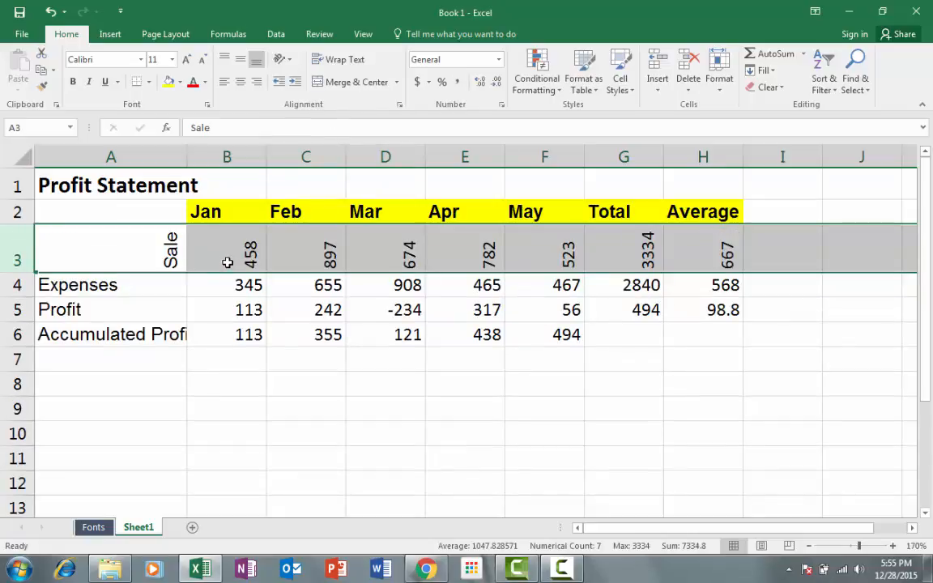
click(280, 59)
click(322, 130)
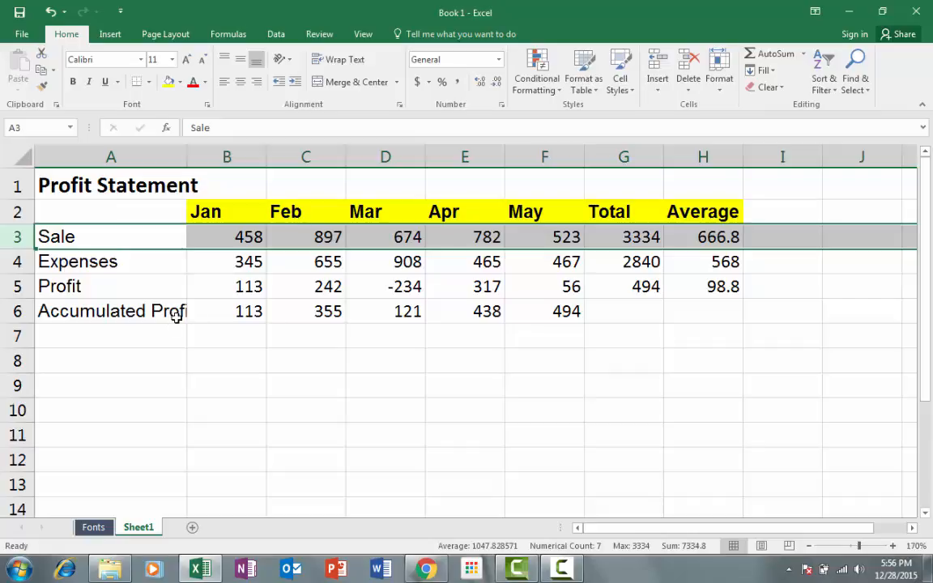
- Widen column A to fit the Accumulated Profits label in A6, and narrow it again
click(142, 318)
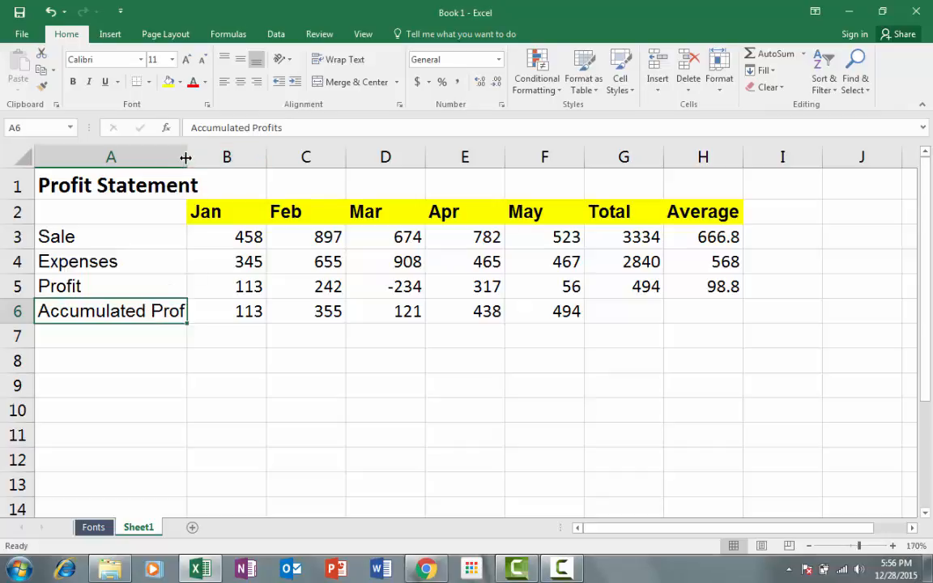
drag(186, 157, 214, 160)
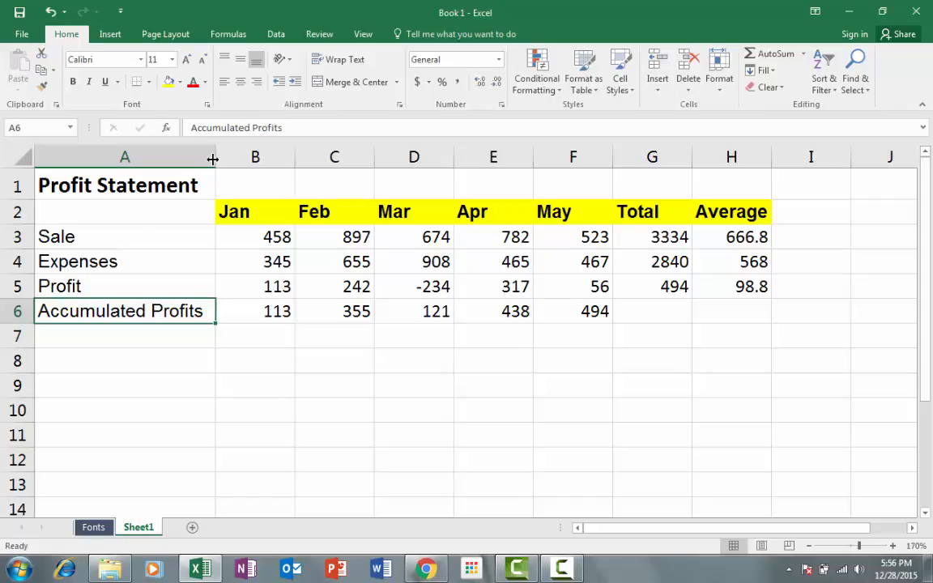
drag(215, 158, 183, 157)
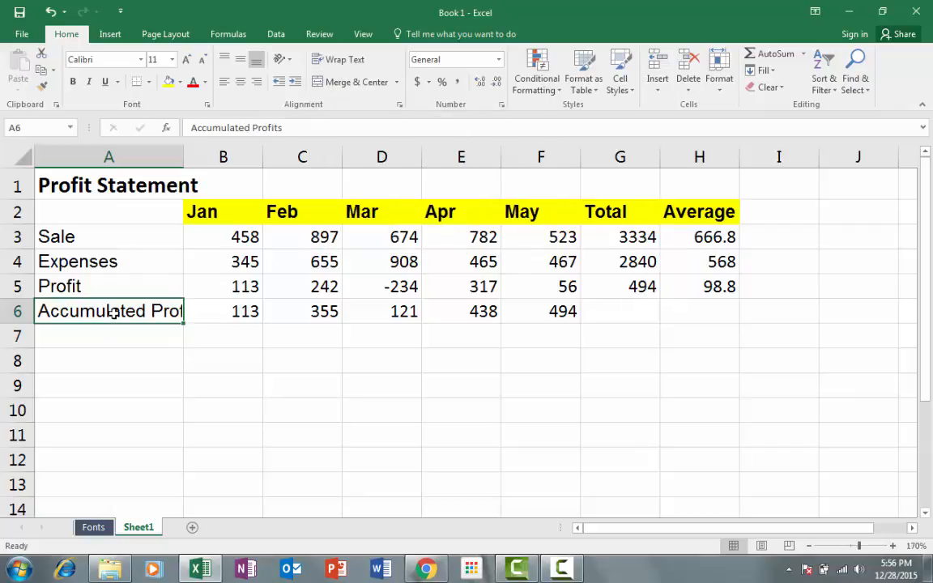
- Wrap the Accumulated Profits text in cell A6, and turn the wrapping off again
click(331, 63)
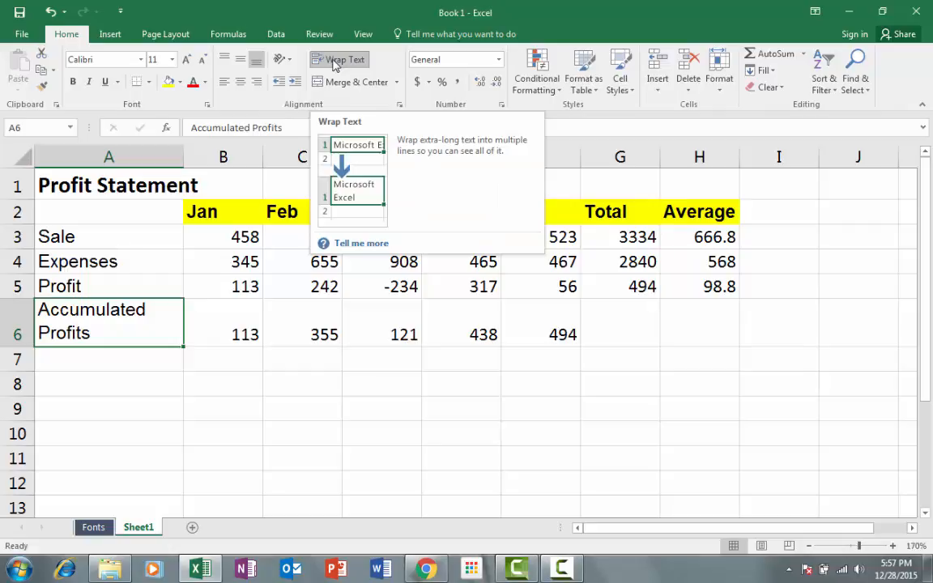
click(334, 65)
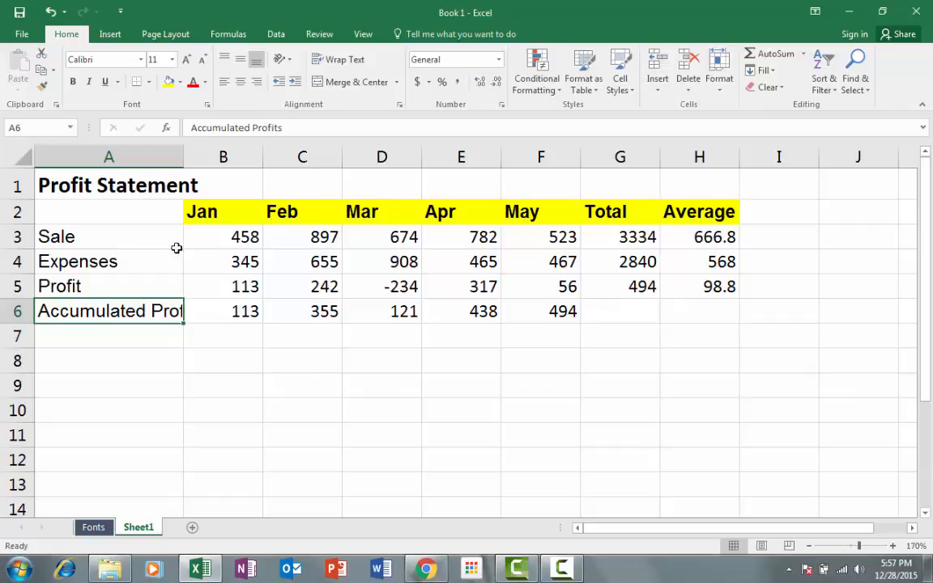
- Merge and centre the Profit Statement title across A1:H1, and unmerge the cells again
drag(106, 184, 699, 191)
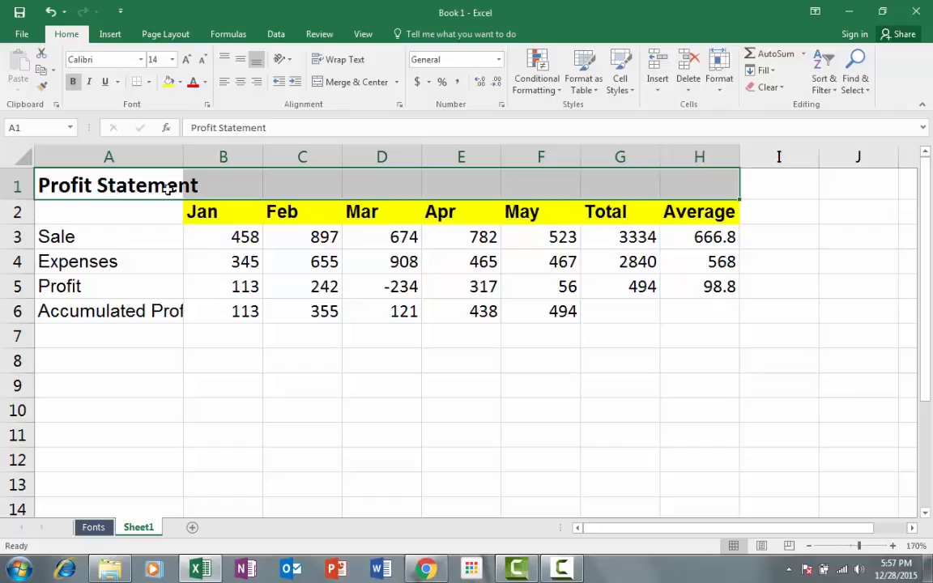
click(345, 89)
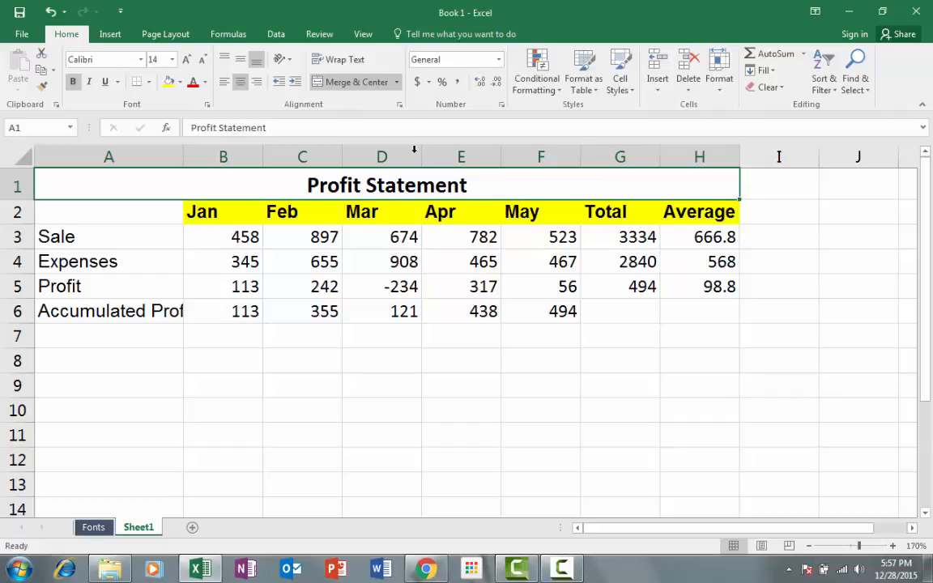
click(396, 82)
click(396, 83)
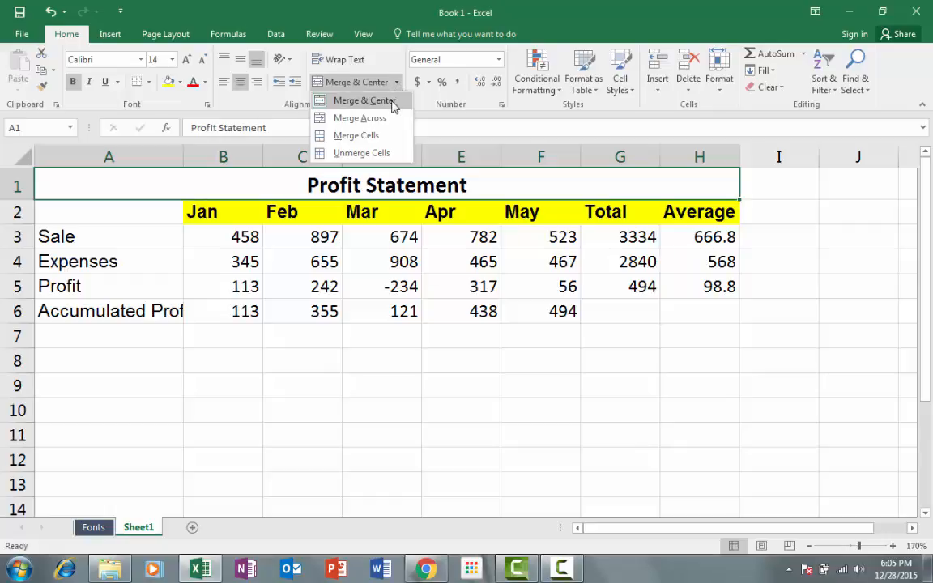
click(373, 154)
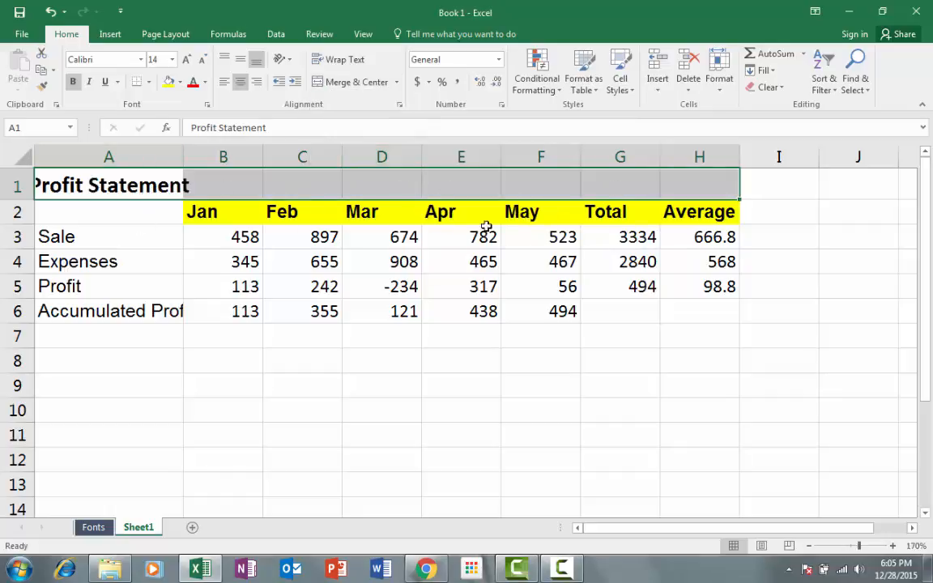
scroll(307, 429, down, 1)
scroll(267, 405, up, 1)
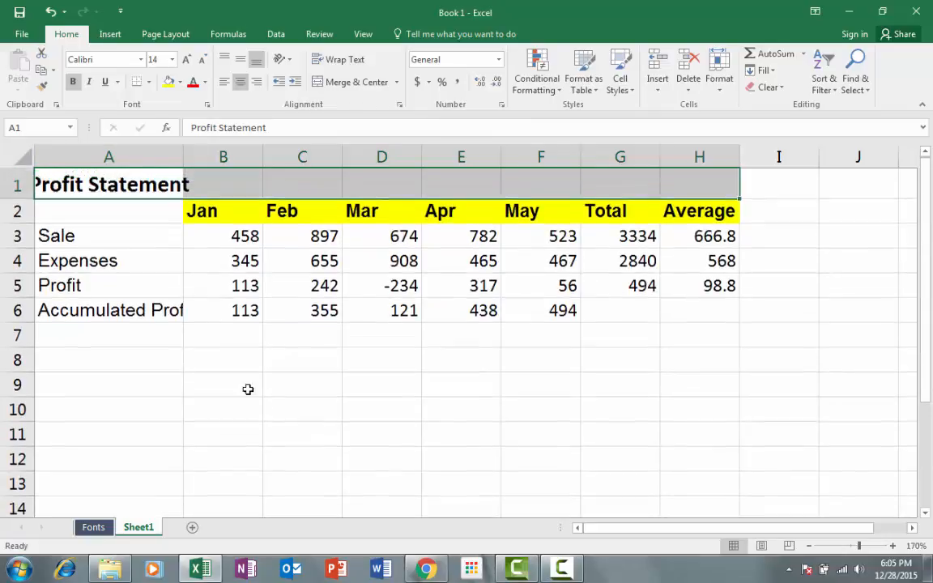
scroll(340, 393, down, 2)
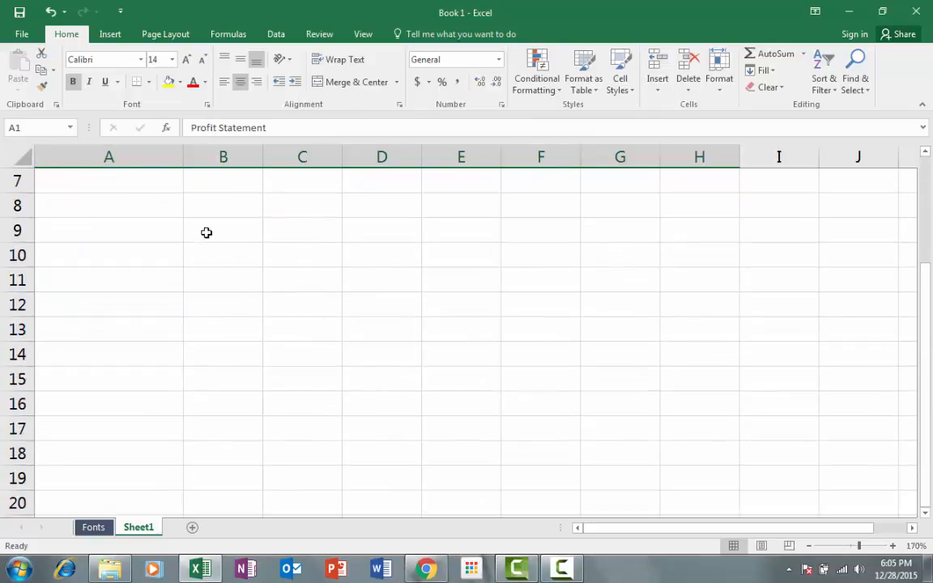
- Merge and centre the empty cells B9:E9, and merge and centre the block B11:C14
drag(196, 233, 469, 229)
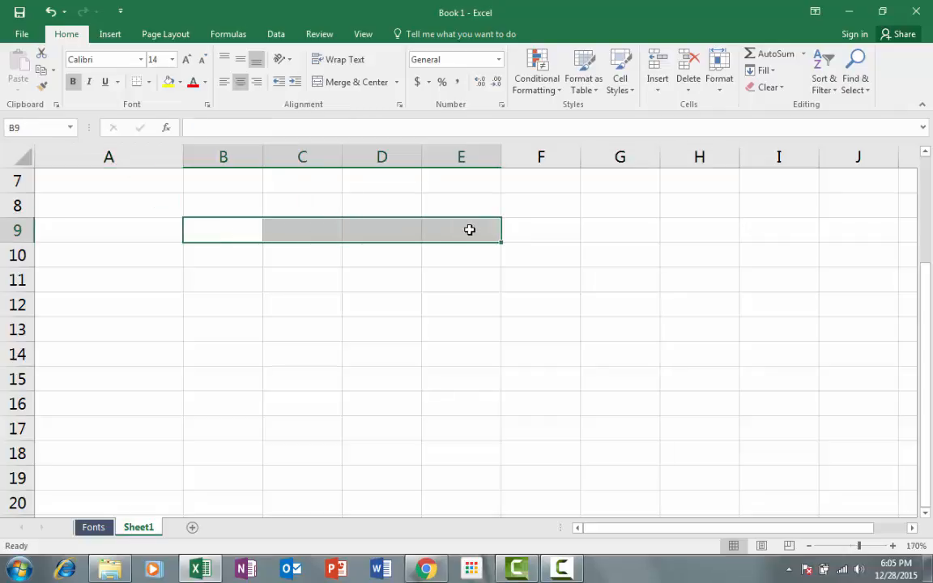
click(353, 82)
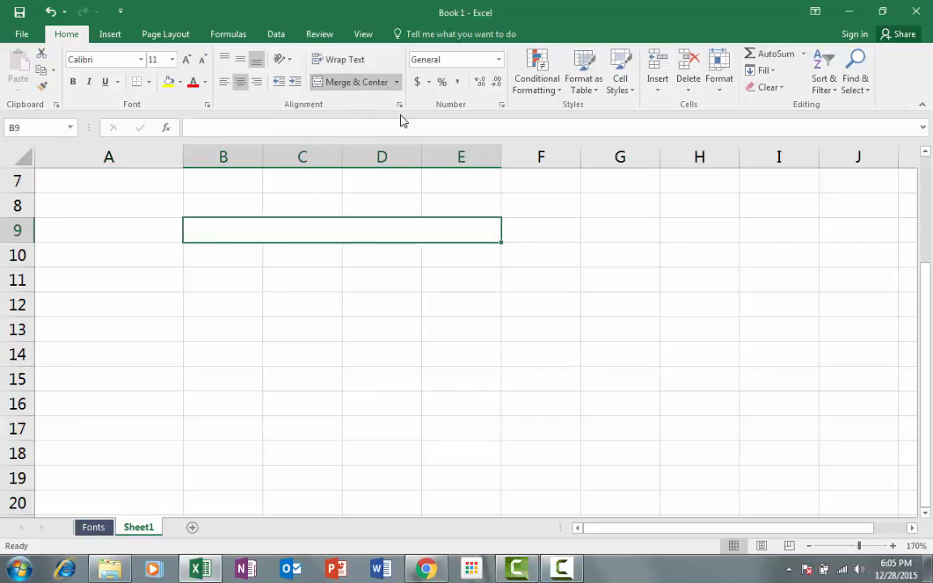
drag(222, 284, 339, 347)
click(371, 89)
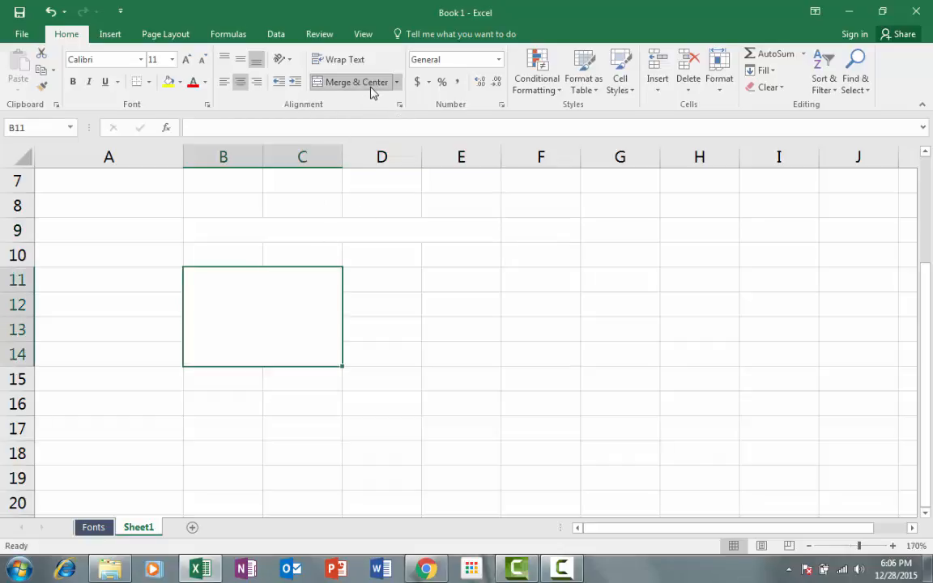
- Enter the sample text dhdjkhgj in the merged block B11:C14
scroll(408, 316, up, 2)
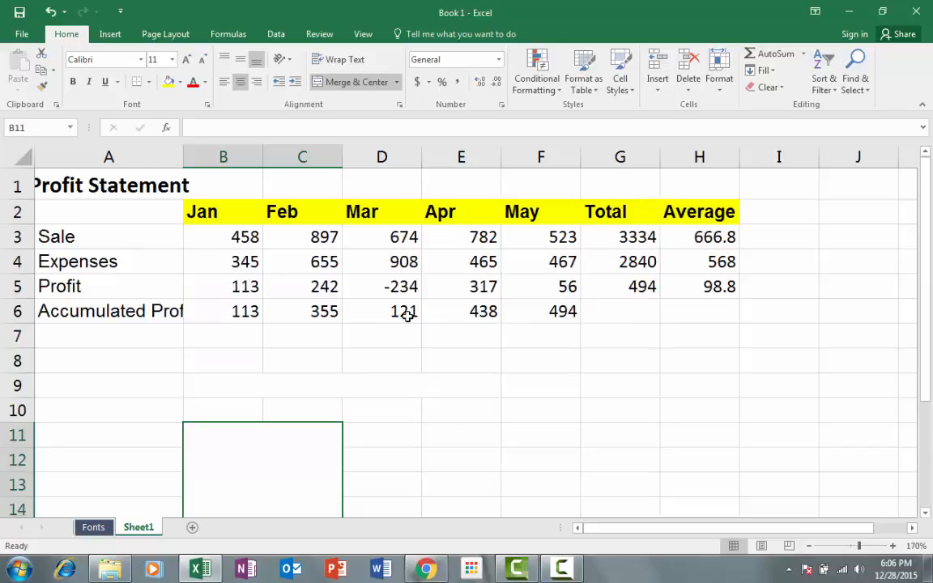
scroll(408, 316, down, 1)
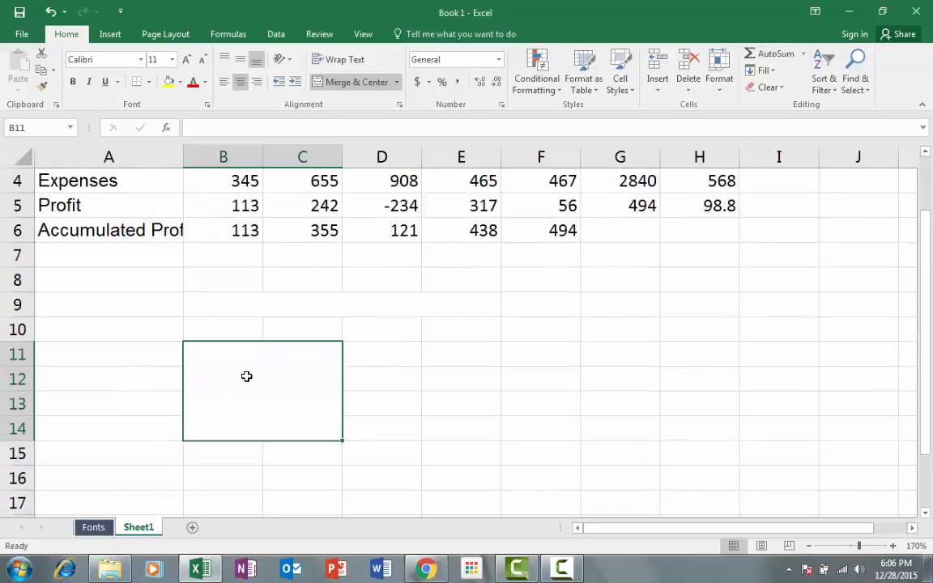
text(dhdjkhgj)
key(Return)
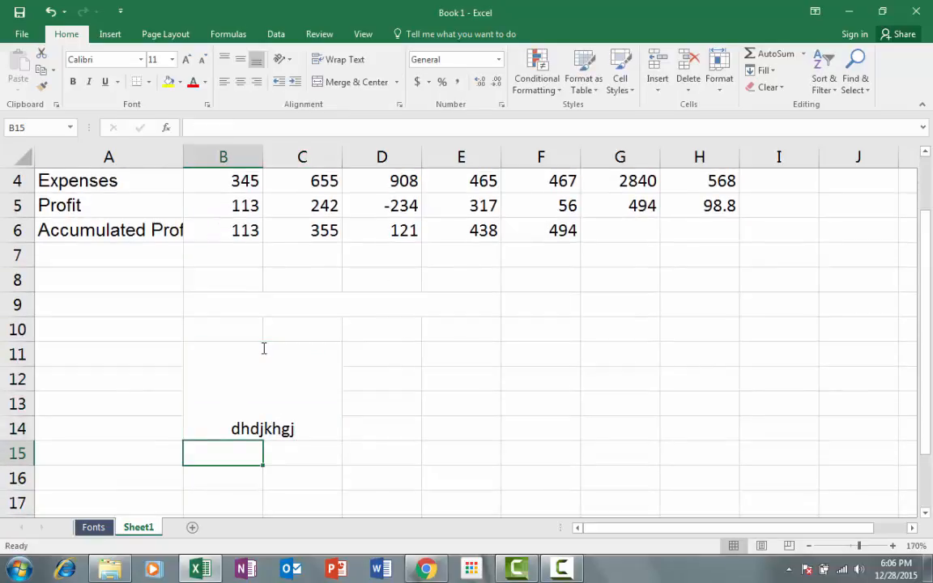
scroll(353, 396, up, 1)
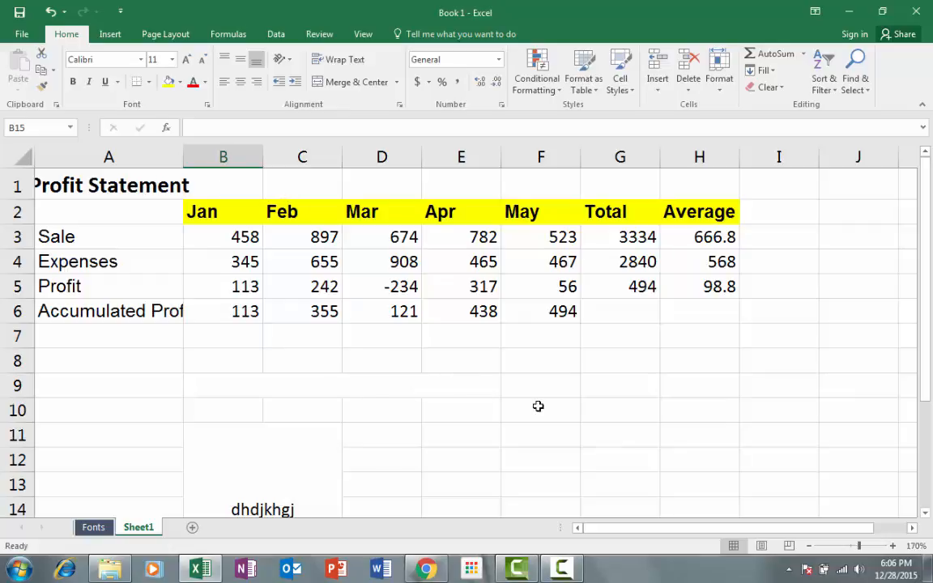
drag(470, 362, 675, 357)
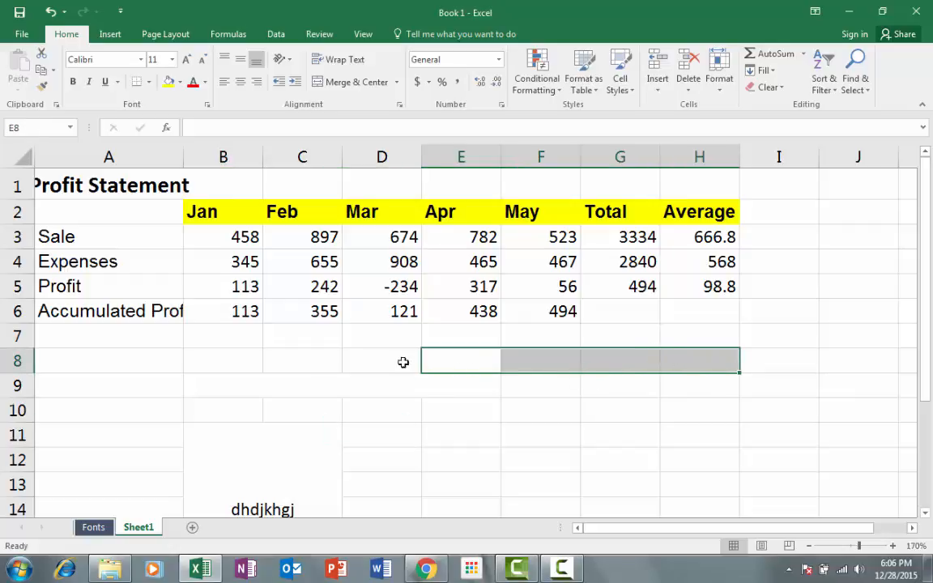
click(389, 392)
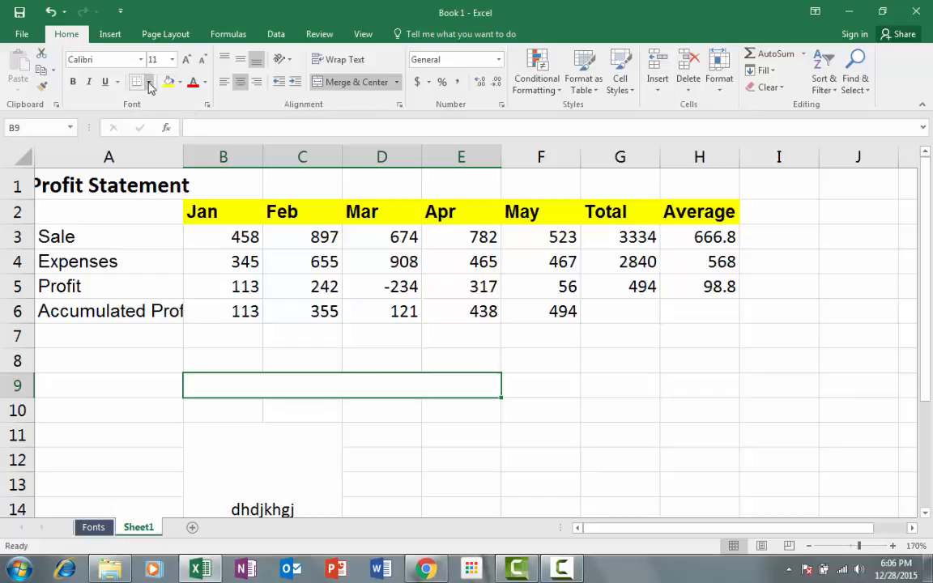
click(149, 84)
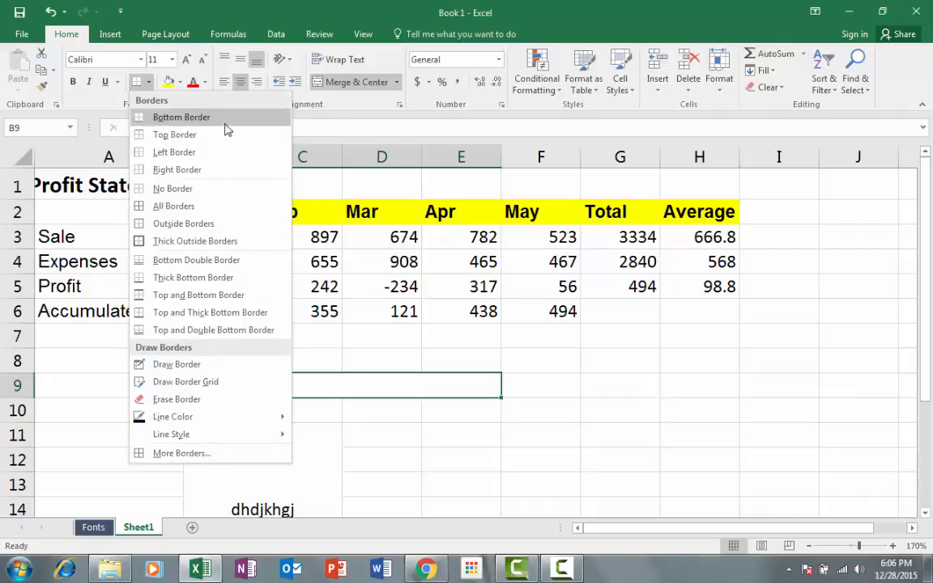
click(372, 103)
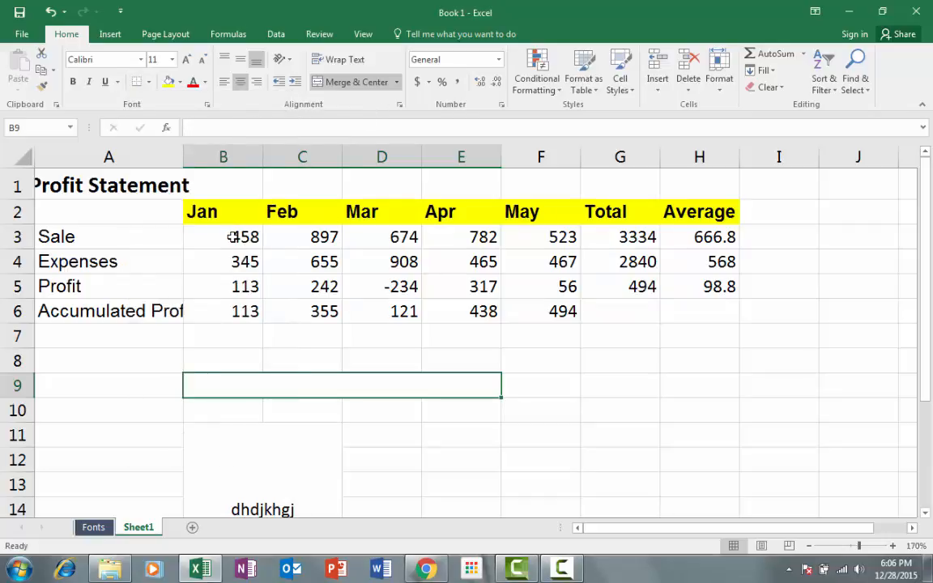
- Apply Outside Borders to the figures in B3:H6
drag(231, 235, 699, 310)
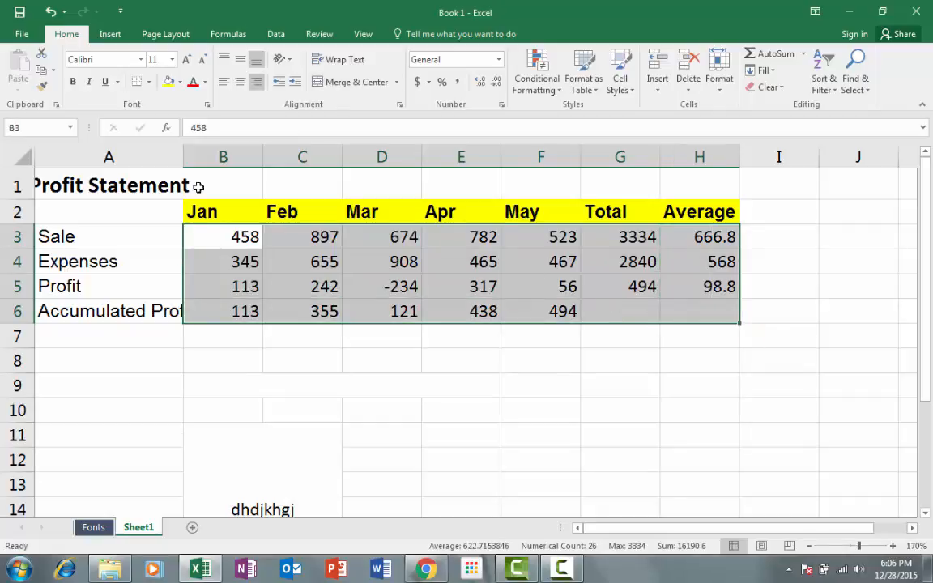
click(149, 83)
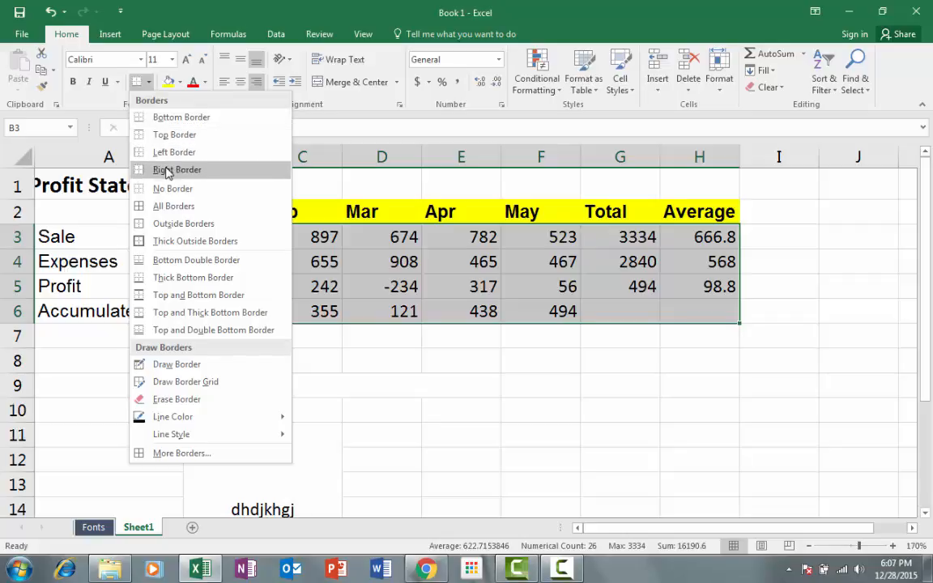
click(183, 224)
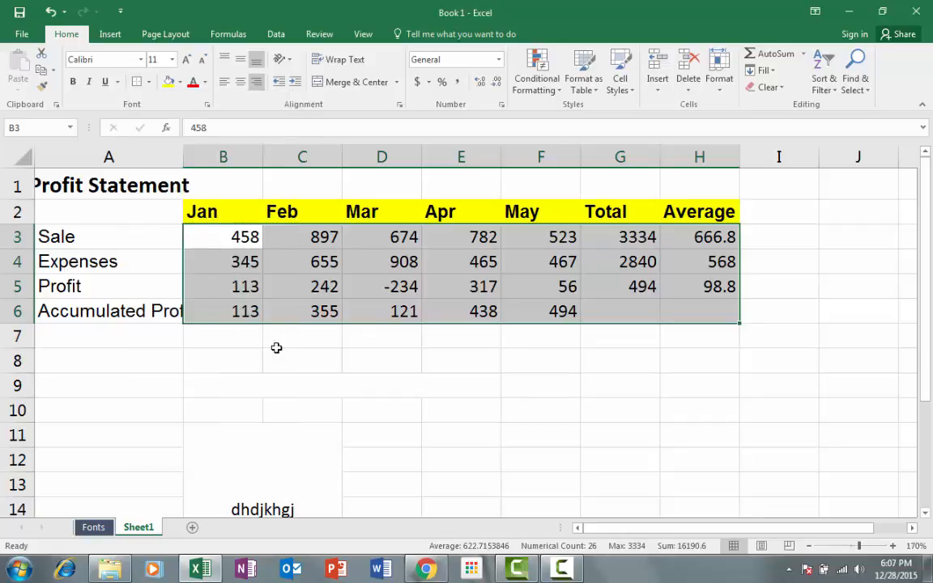
click(294, 353)
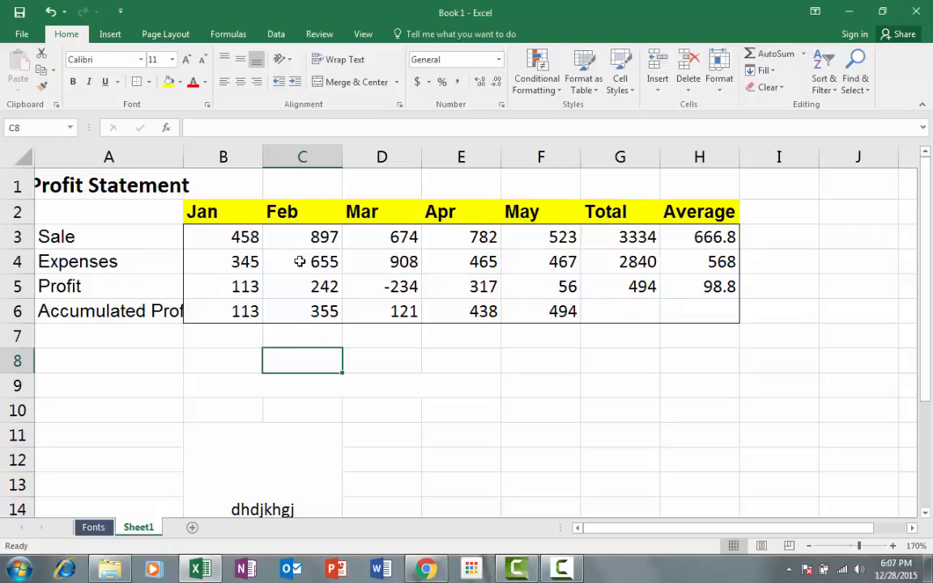
- Apply All Borders to the figures in B3:H6
drag(212, 234, 312, 263)
drag(494, 277, 718, 312)
click(148, 82)
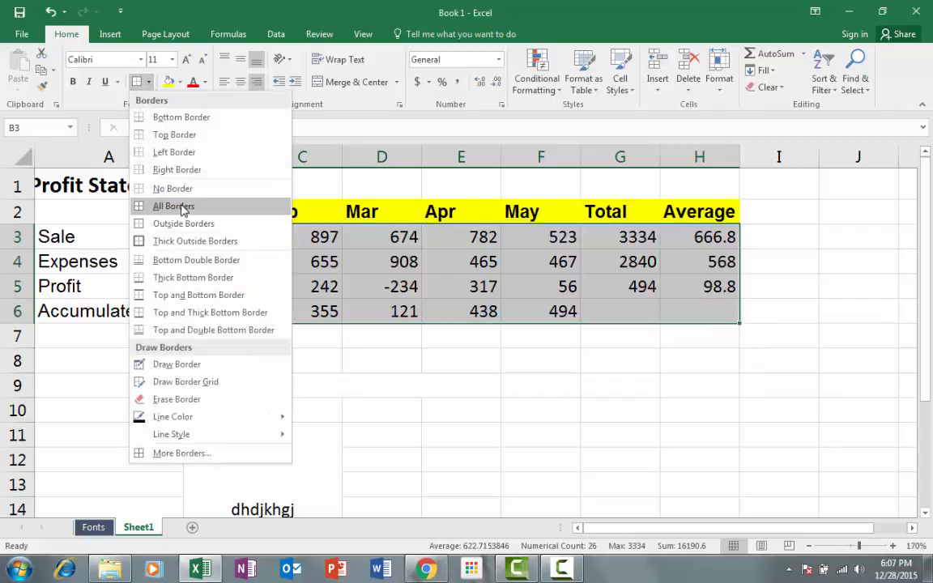
click(181, 207)
click(318, 353)
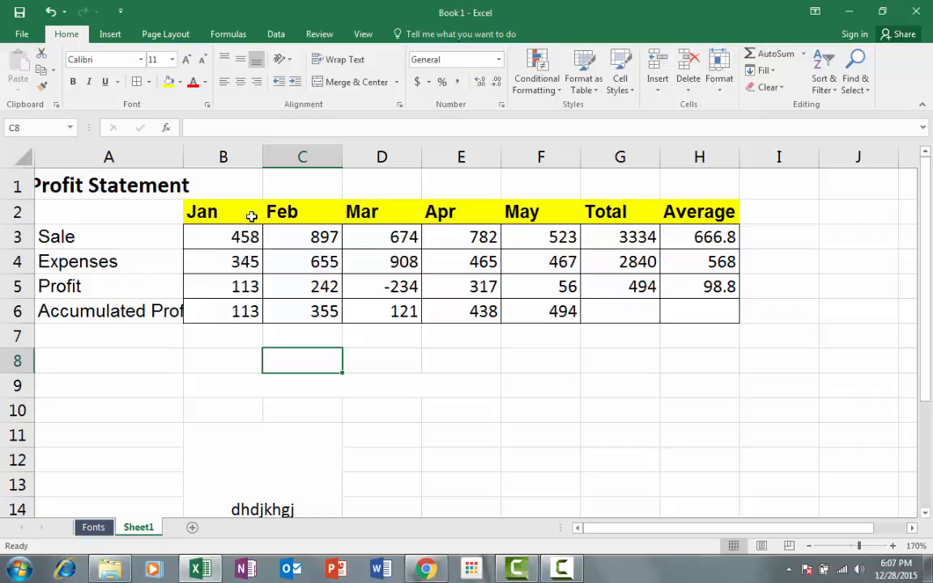
- Draw an outline border by hand around the column A cells from row 3 down to row 11
click(149, 82)
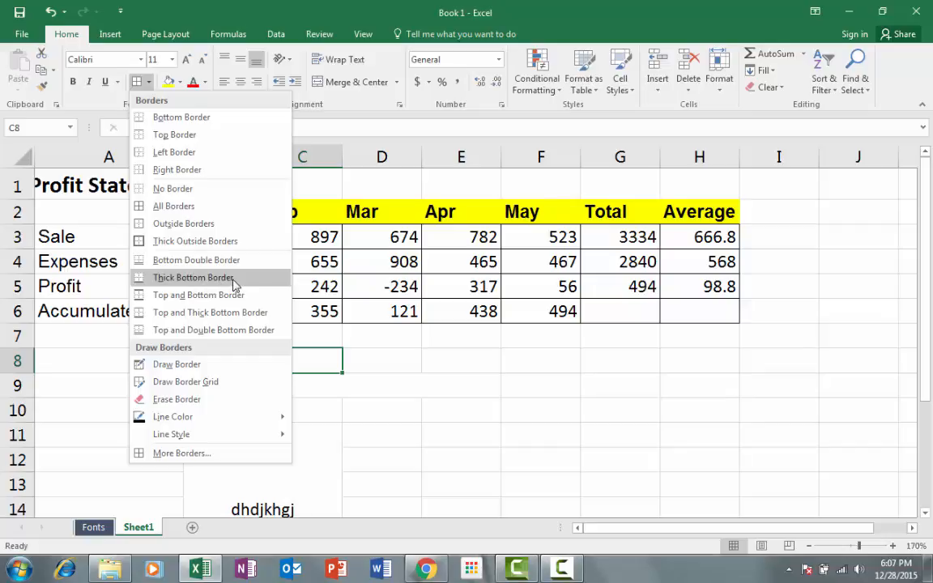
click(191, 365)
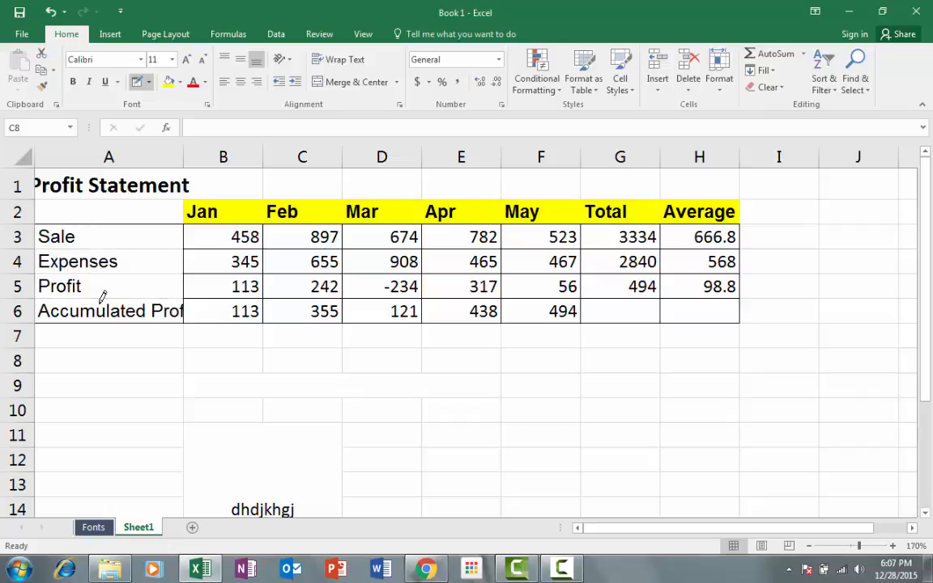
mouse_move(140, 324)
mouse_down()
mouse_move(141, 426)
mouse_move(139, 240)
mouse_move(148, 433)
mouse_up()
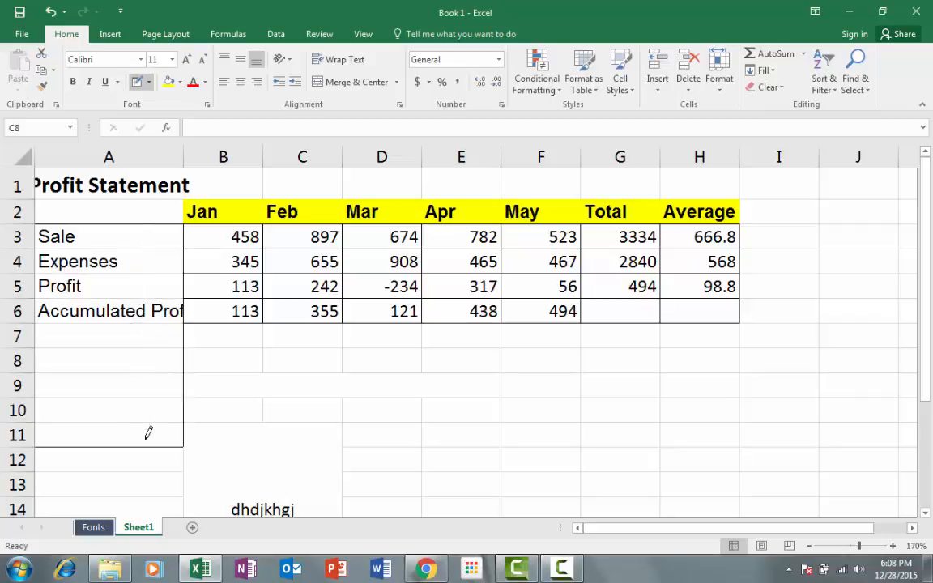
- Draw a border grid by hand over B8:F14, including the merged cells
click(149, 82)
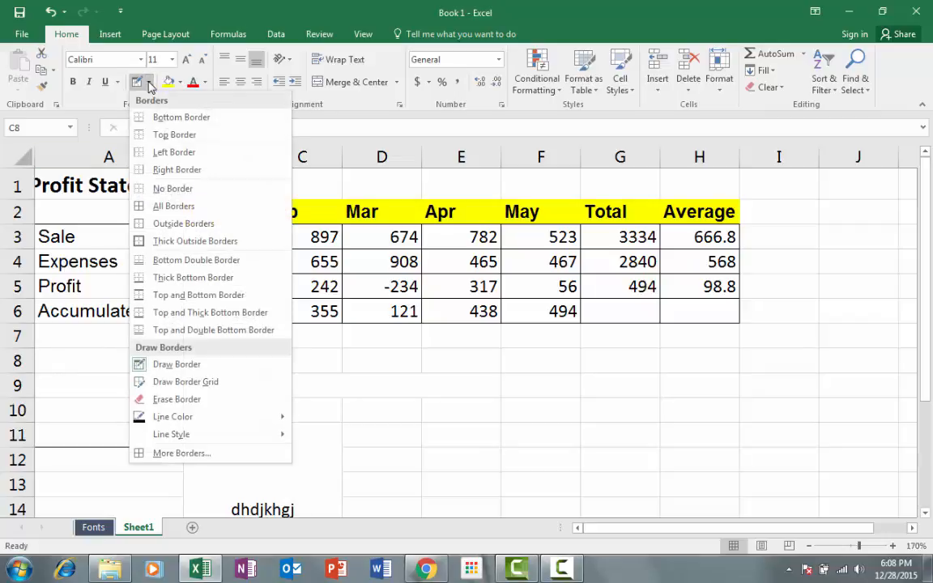
click(199, 386)
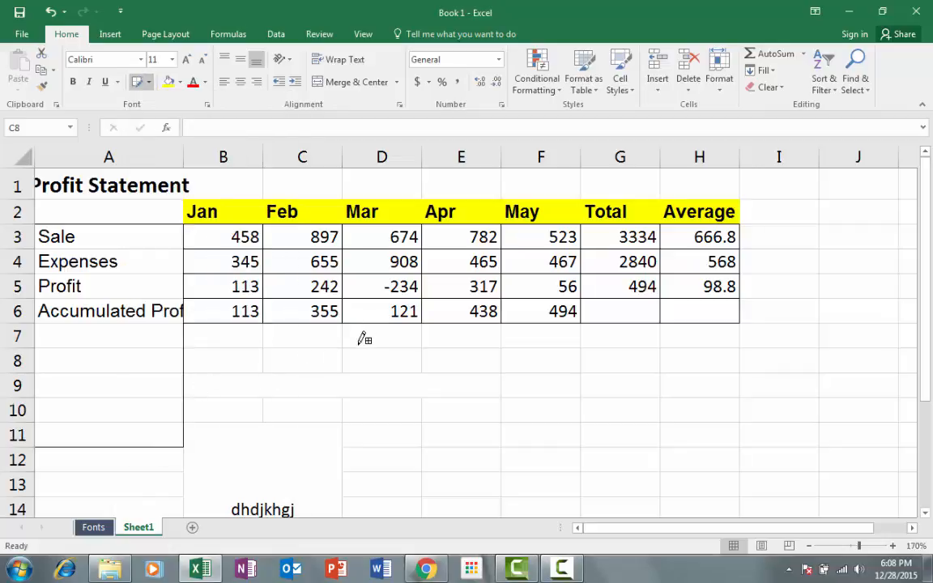
mouse_move(361, 341)
mouse_down()
mouse_move(439, 408)
mouse_move(485, 407)
mouse_move(576, 435)
mouse_move(597, 387)
mouse_move(577, 359)
mouse_move(469, 346)
mouse_move(481, 401)
mouse_move(534, 431)
mouse_up()
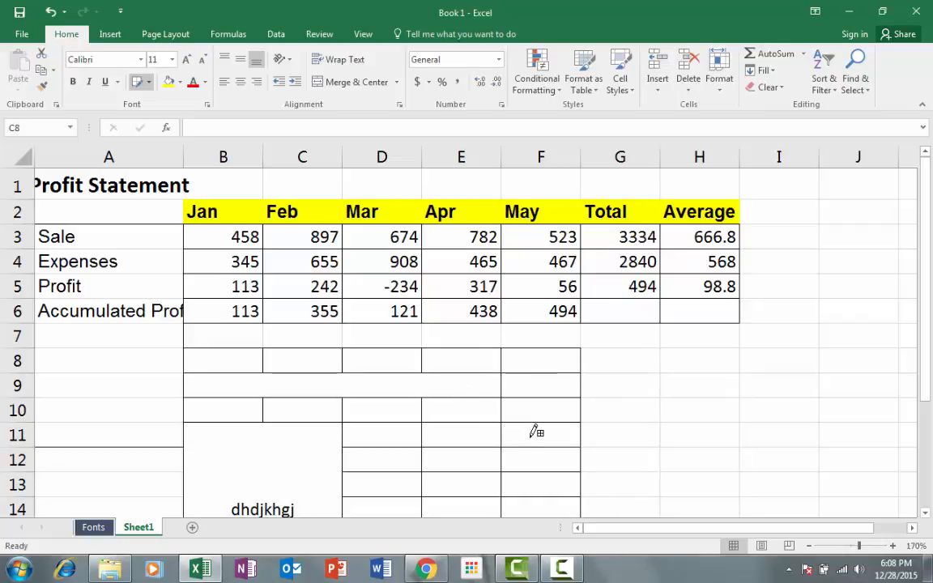
scroll(445, 352, down, 2)
scroll(446, 352, up, 2)
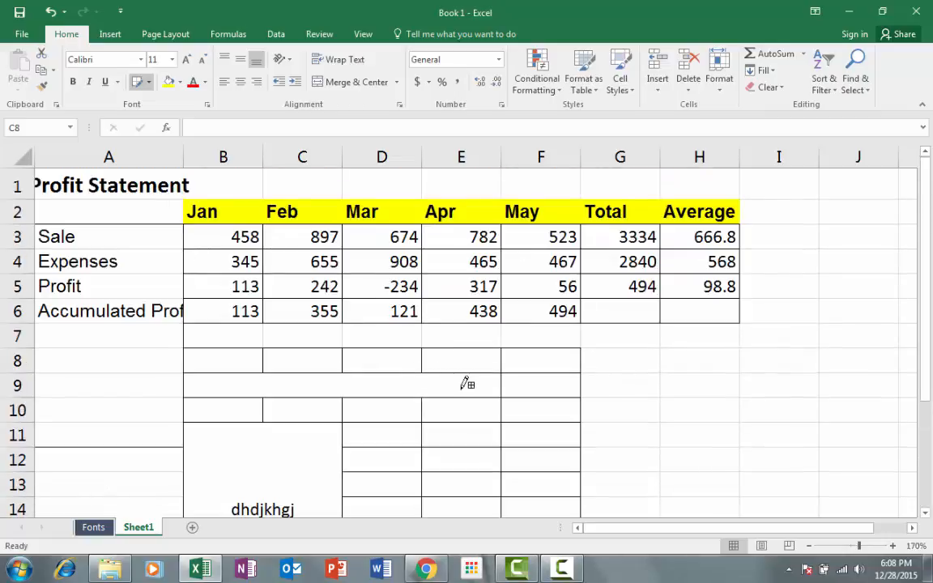
scroll(419, 388, down, 2)
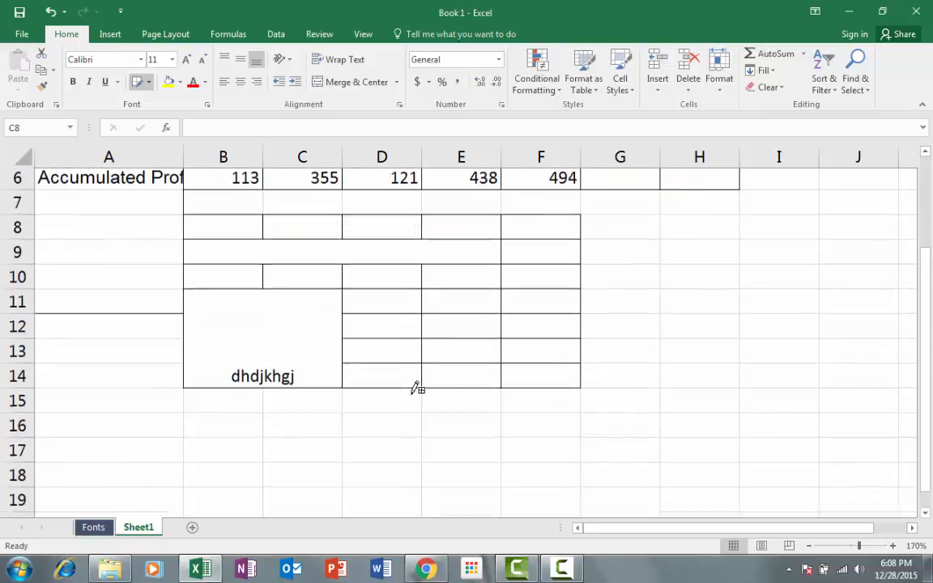
scroll(406, 385, up, 2)
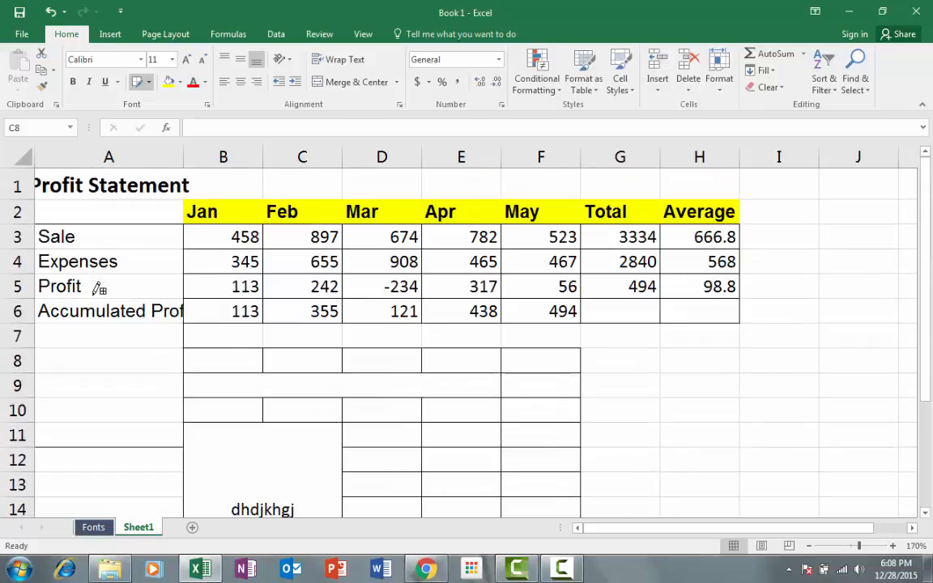
scroll(102, 290, down, 1)
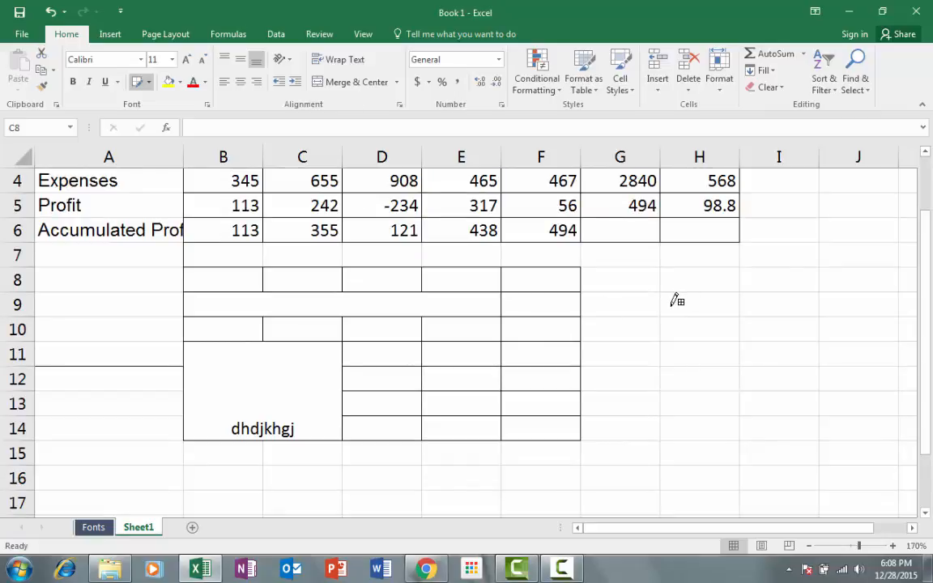
scroll(673, 302, up, 1)
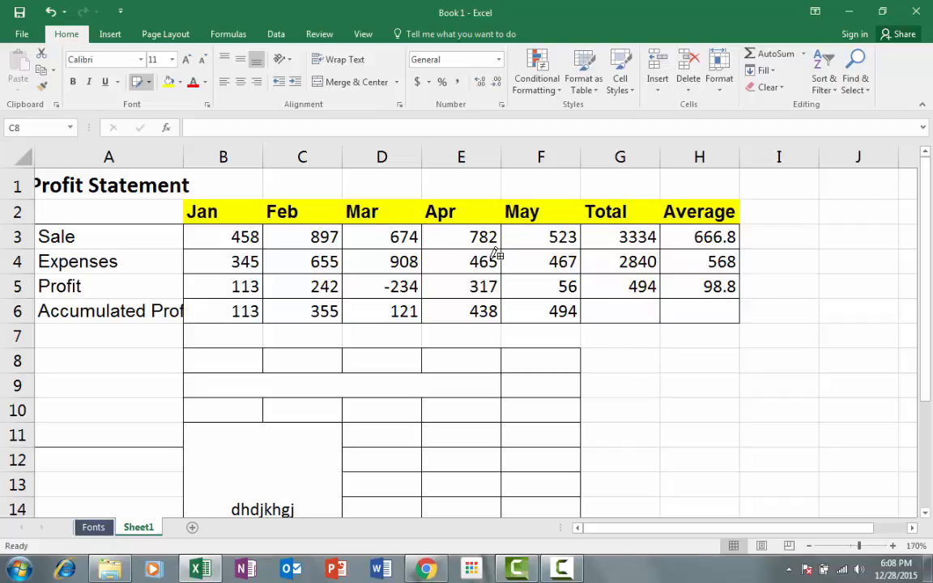
- Erase the drawn grid's borders below row 8 and the horizontal lines along row 8
click(149, 83)
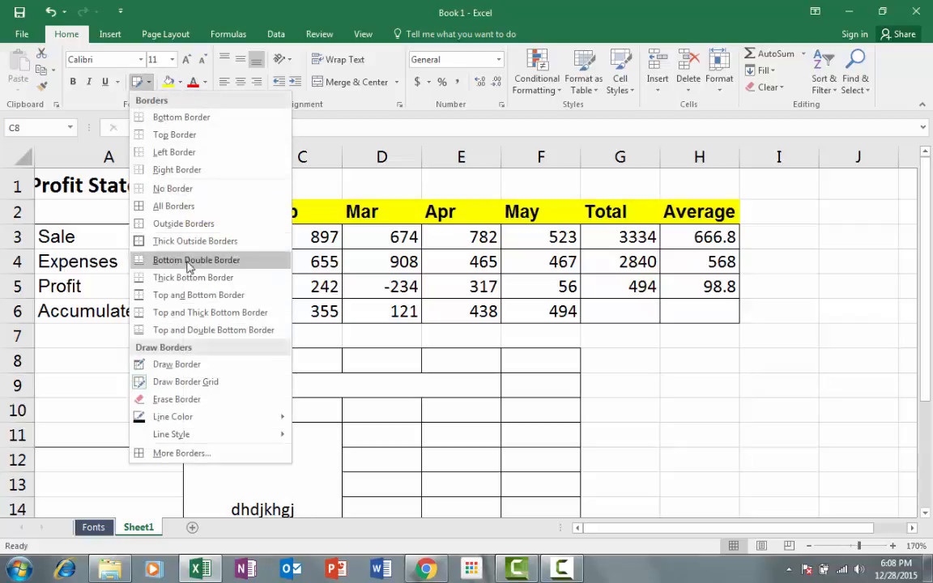
click(217, 405)
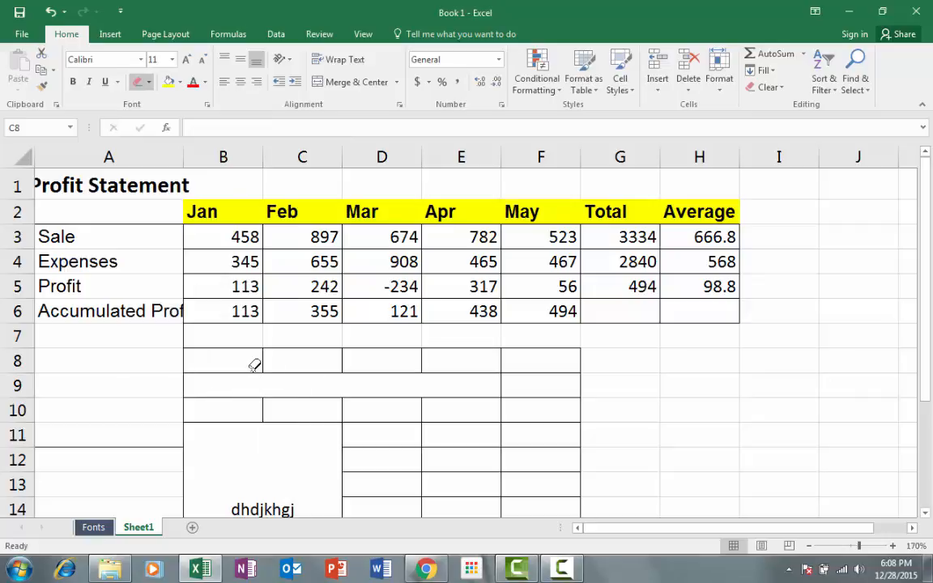
mouse_move(254, 365)
mouse_down()
mouse_move(536, 353)
mouse_move(355, 383)
mouse_move(413, 506)
mouse_move(571, 437)
mouse_move(537, 389)
mouse_move(323, 294)
mouse_move(250, 279)
mouse_move(167, 279)
mouse_move(220, 356)
mouse_move(595, 358)
mouse_move(349, 332)
mouse_move(196, 329)
mouse_move(247, 352)
mouse_move(572, 363)
mouse_move(711, 350)
mouse_move(685, 350)
mouse_up()
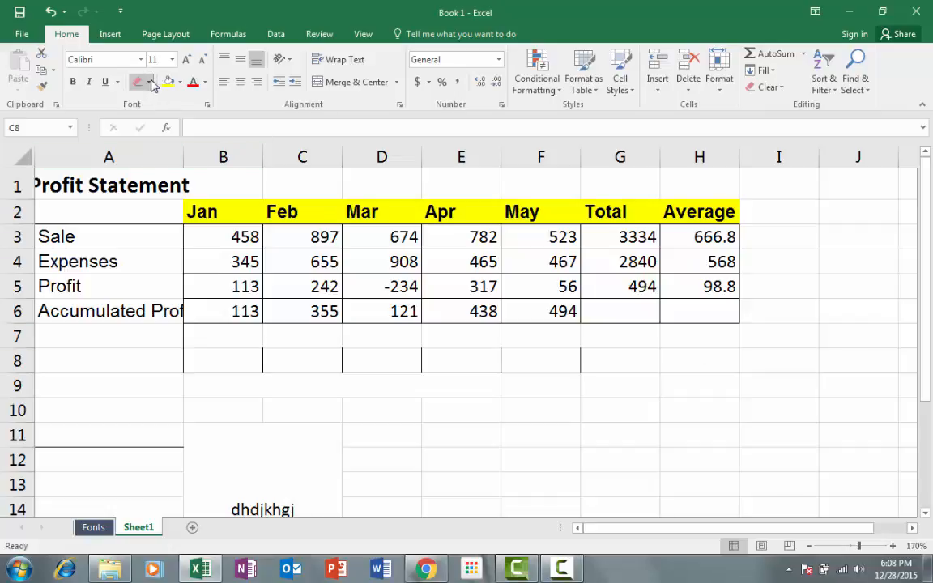
- Examine the line style, colour and preset options in the detailed border settings for cell C8, and accept them unchanged
click(149, 81)
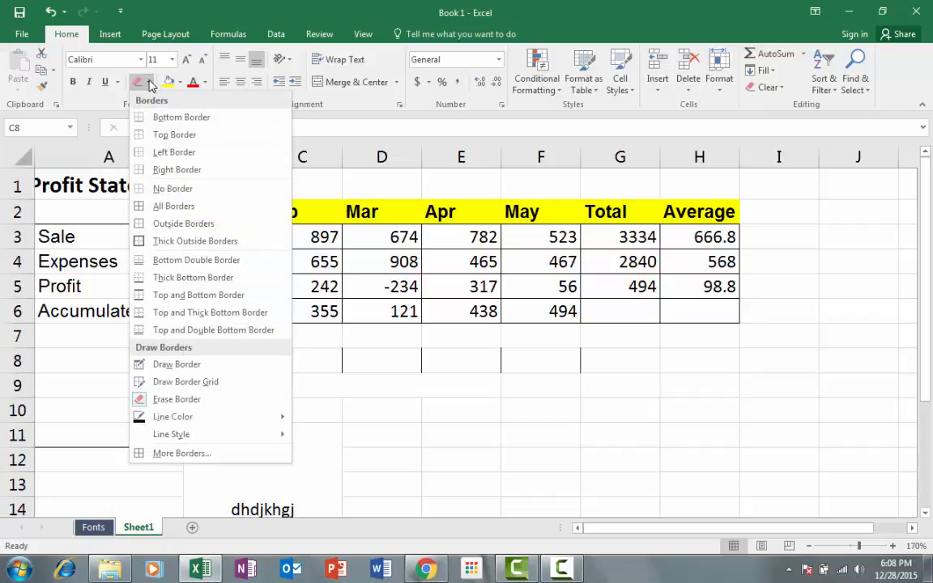
click(197, 461)
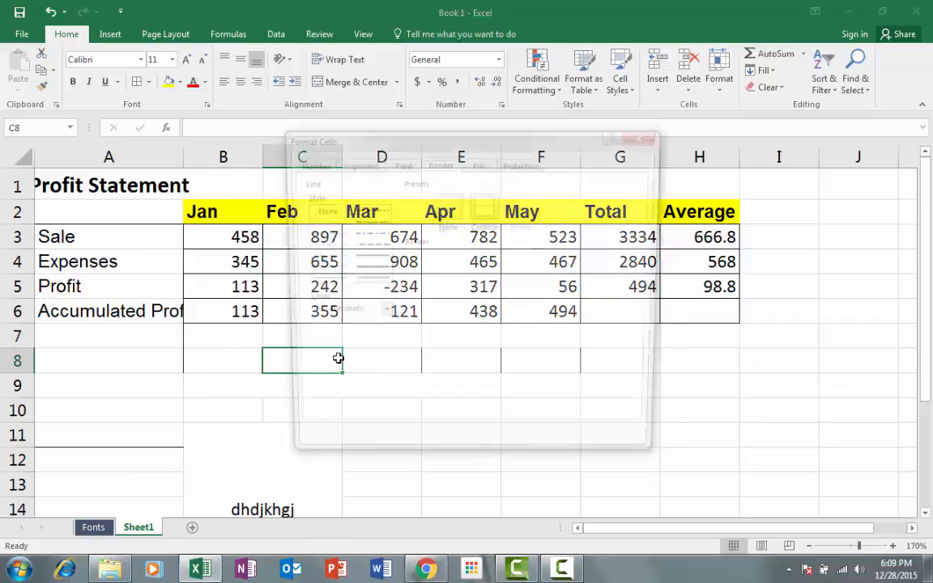
drag(397, 132, 353, 118)
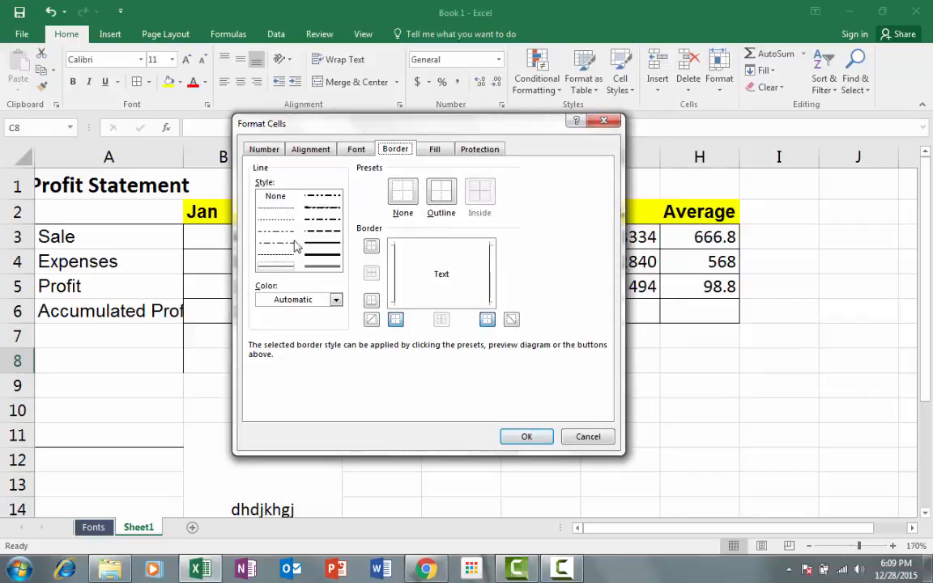
click(335, 299)
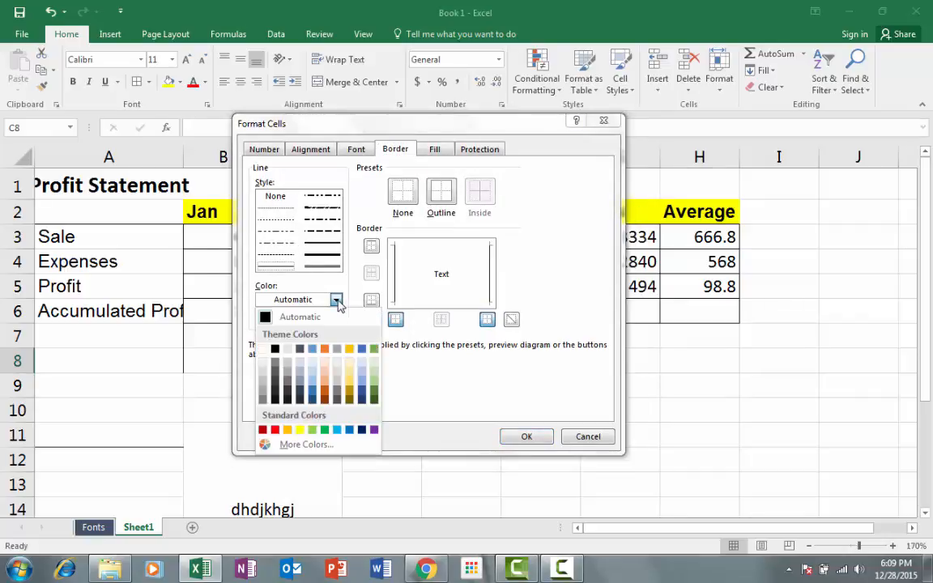
click(335, 299)
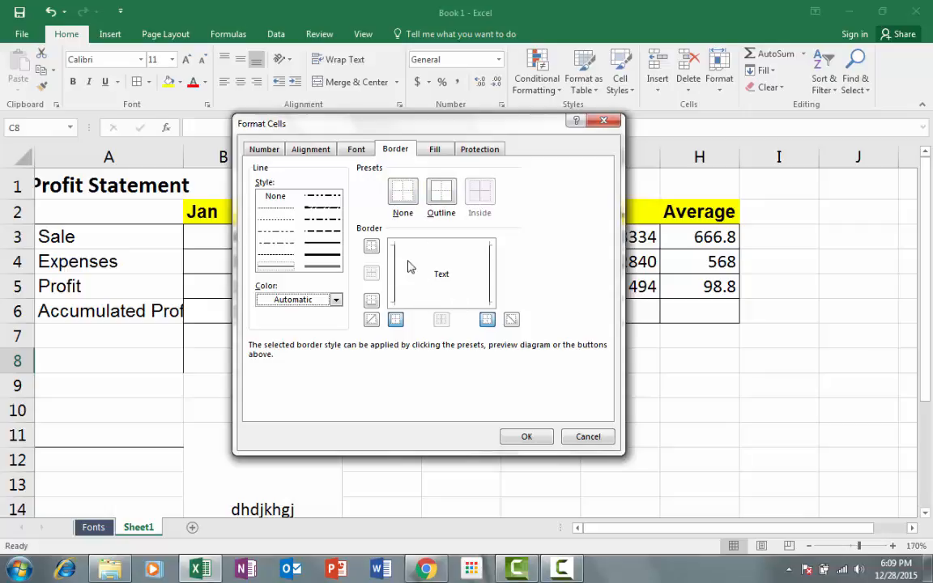
click(526, 437)
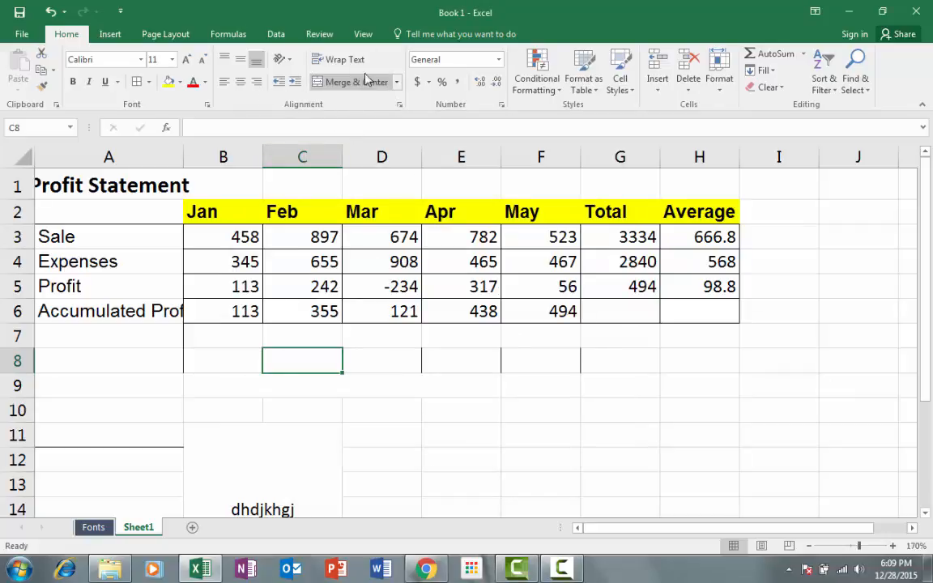
- Examine the text alignment, text control and orientation options in the Format Cells settings for cell C8
click(403, 105)
drag(395, 120, 473, 122)
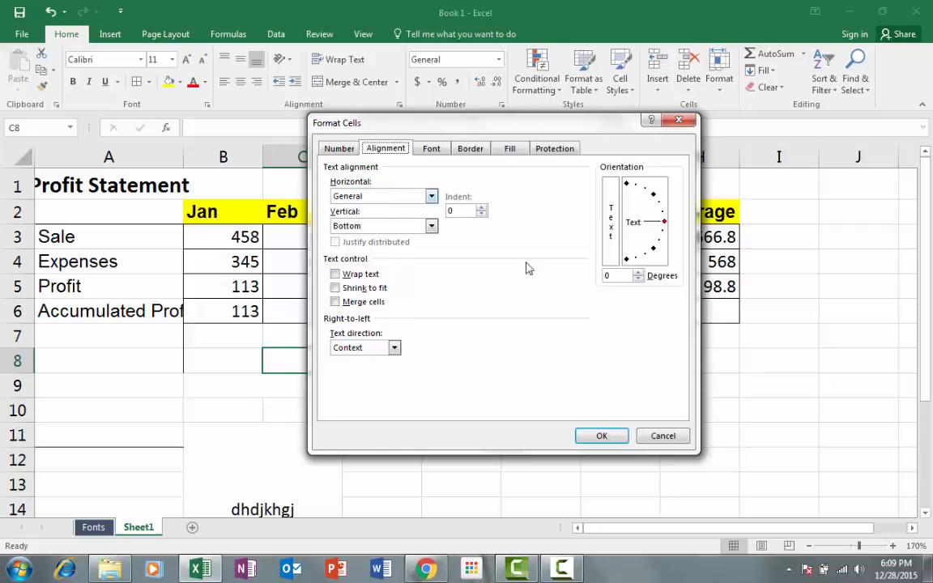
drag(459, 129, 430, 117)
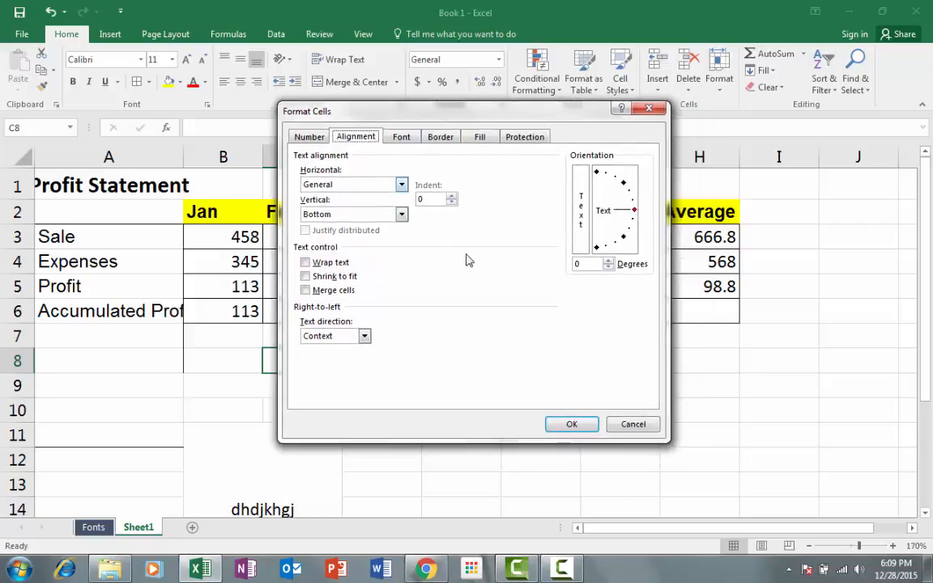
click(578, 422)
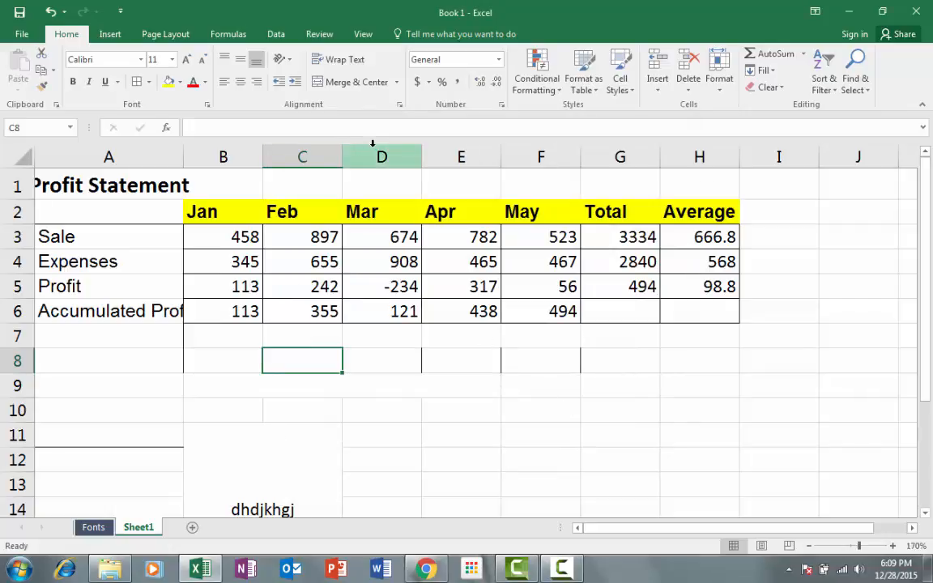